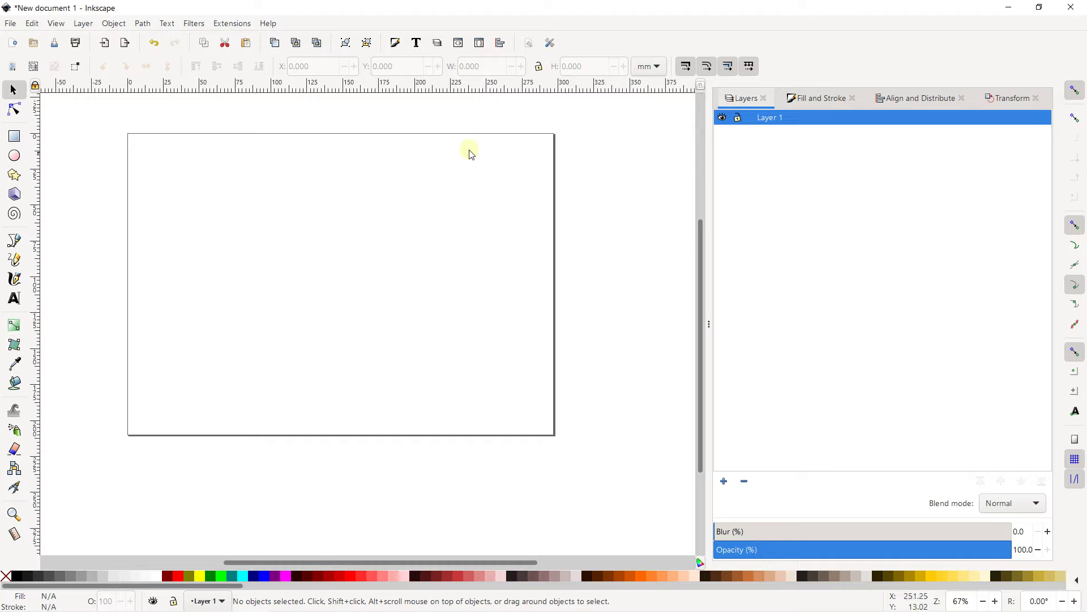
- Close the docked Layers, Fill and Stroke and other remaining panels
{"action": "left_click", "coordinate": [764, 98]}
{"action": "left_click", "coordinate": [793, 98]}
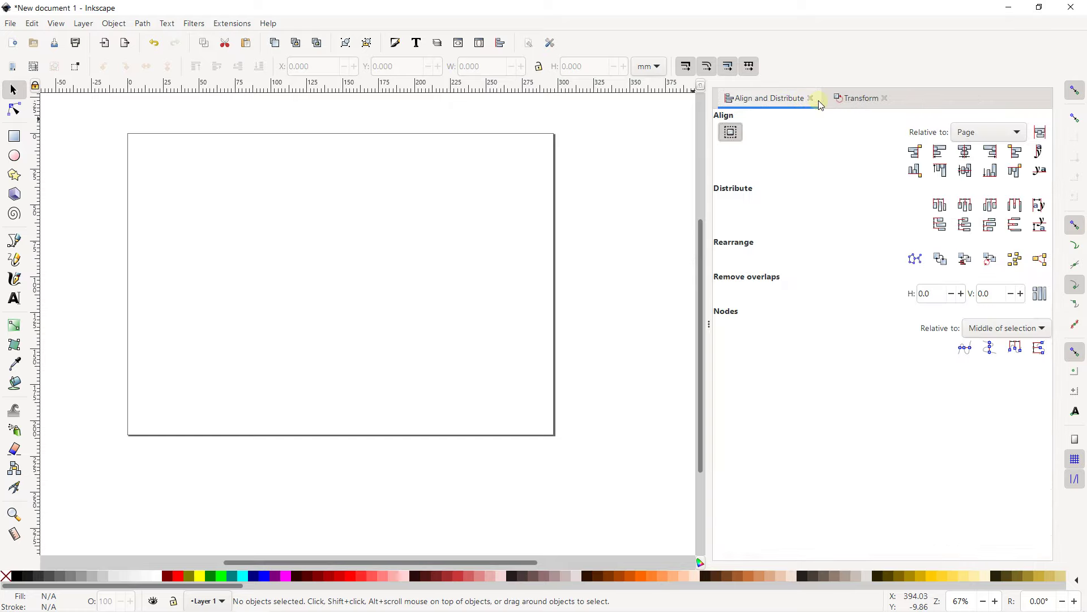
{"action": "left_click", "coordinate": [810, 98]}
{"action": "left_click", "coordinate": [774, 98]}
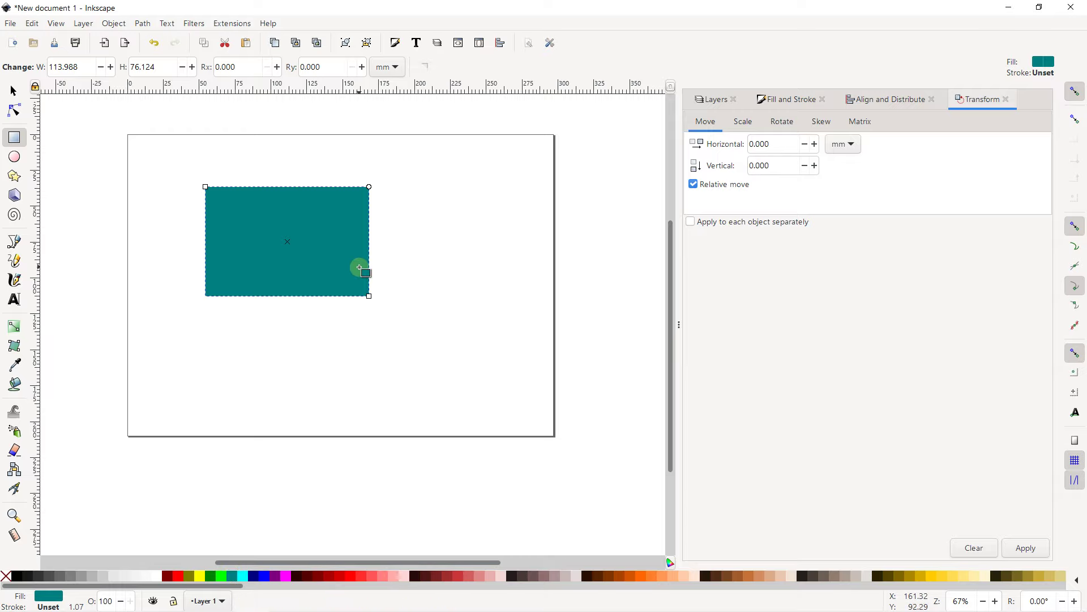
- Show the Fill and Stroke settings, then create a new blank document with Ctrl+N
{"action": "left_click", "coordinate": [775, 109]}
{"action": "key", "text": "ctrl+n"}
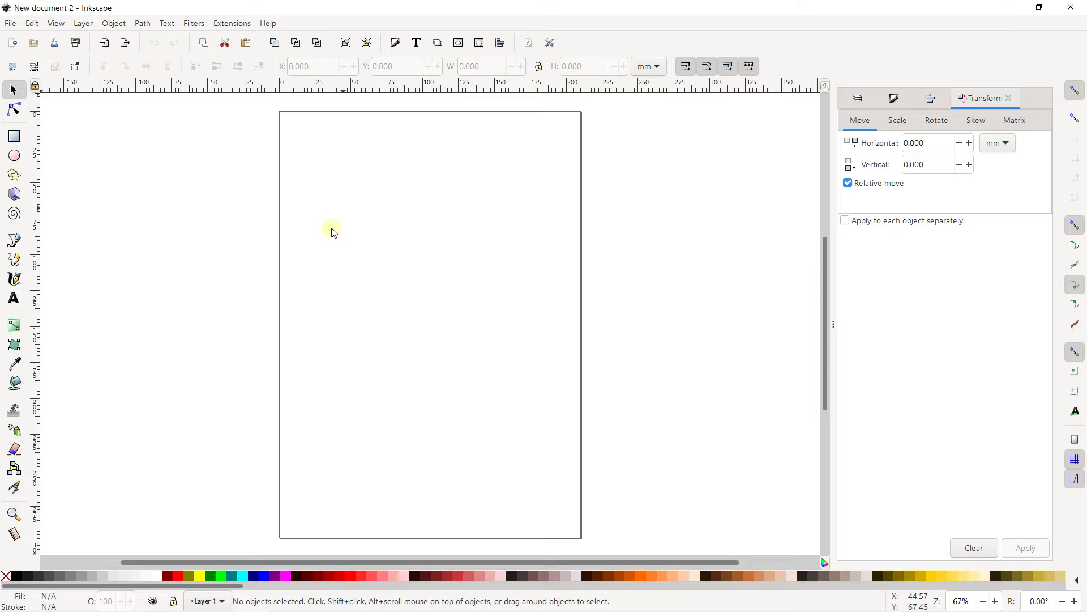
- Set the page in Document Properties to a custom 200 × 200 mm square
{"action": "left_click", "coordinate": [10, 23]}
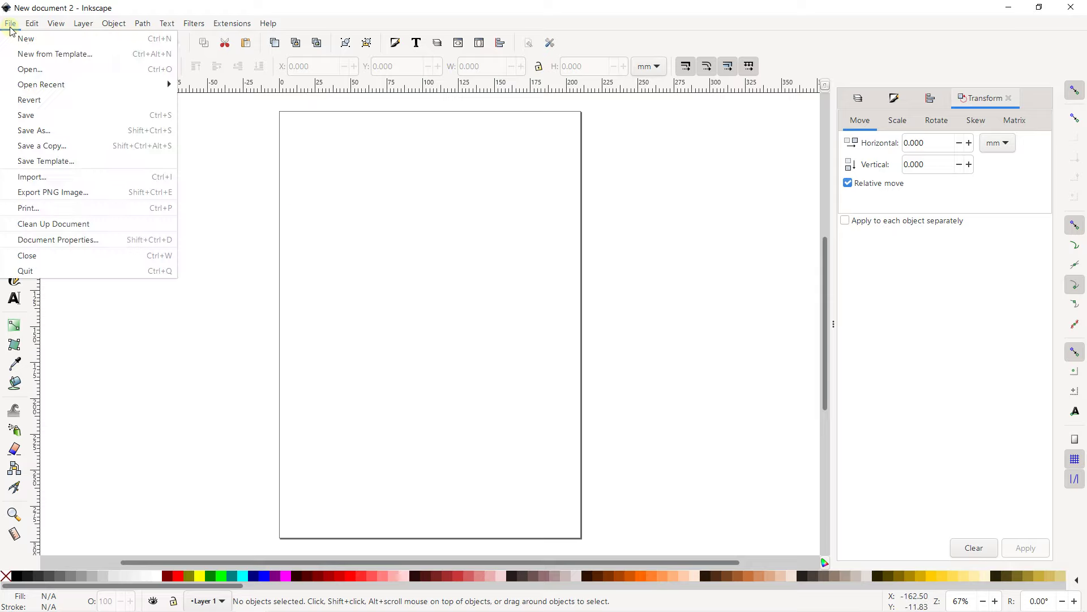
{"action": "left_click", "coordinate": [57, 239]}
{"action": "triple_click", "coordinate": [778, 394]}
{"action": "type", "text": "200"}
{"action": "triple_click", "coordinate": [910, 394]}
{"action": "type", "text": "200"}
{"action": "key", "text": "Return"}
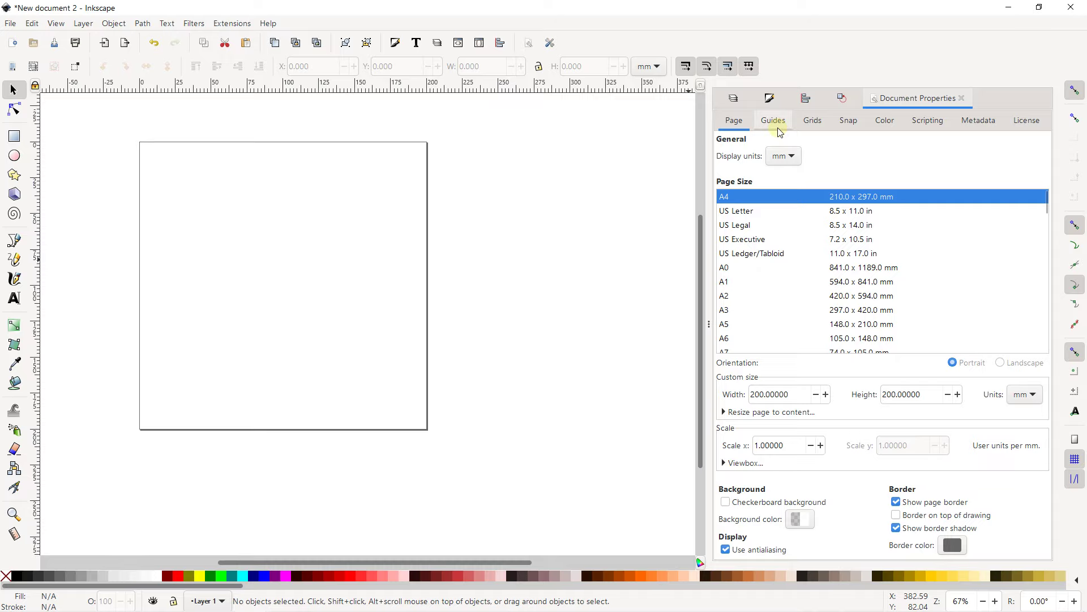
- Look over the Guides and Grids settings in Document Properties
{"action": "left_click", "coordinate": [774, 121]}
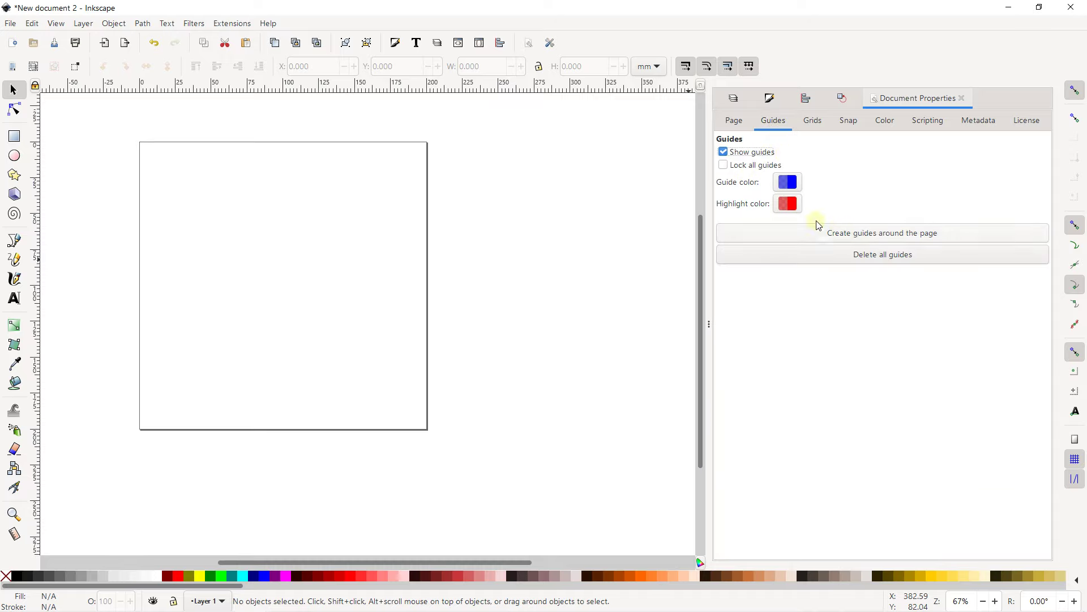
{"action": "left_click", "coordinate": [812, 121]}
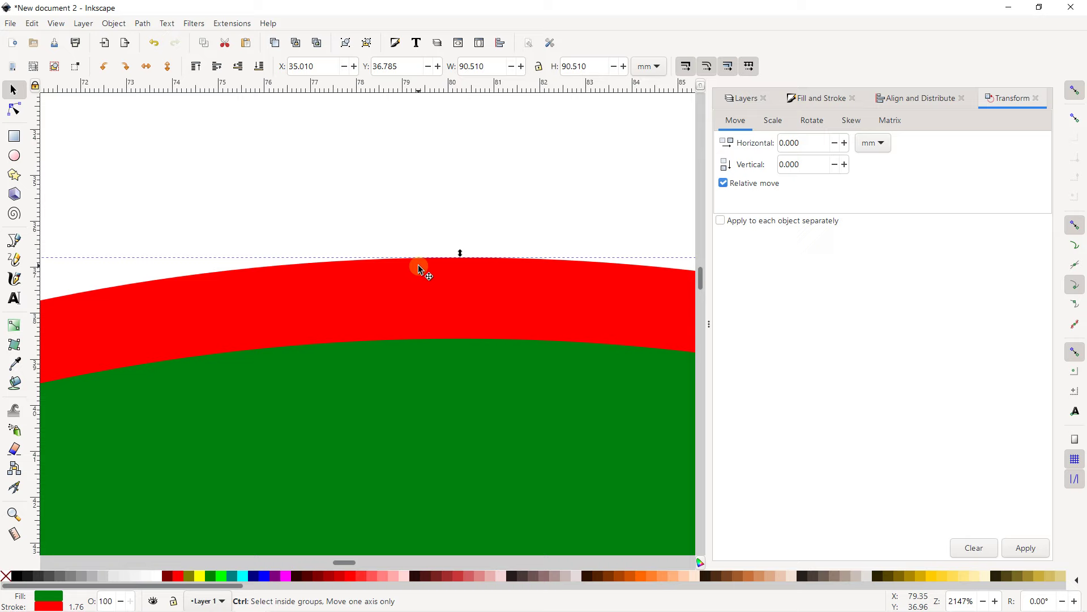
- Fill the circle bright blue (#0086ff) using the colour wheel
{"action": "scroll", "coordinate": [422, 267], "scroll_direction": "down", "scroll_amount": 2}
{"action": "scroll", "coordinate": [422, 268], "scroll_direction": "down", "scroll_amount": 2}
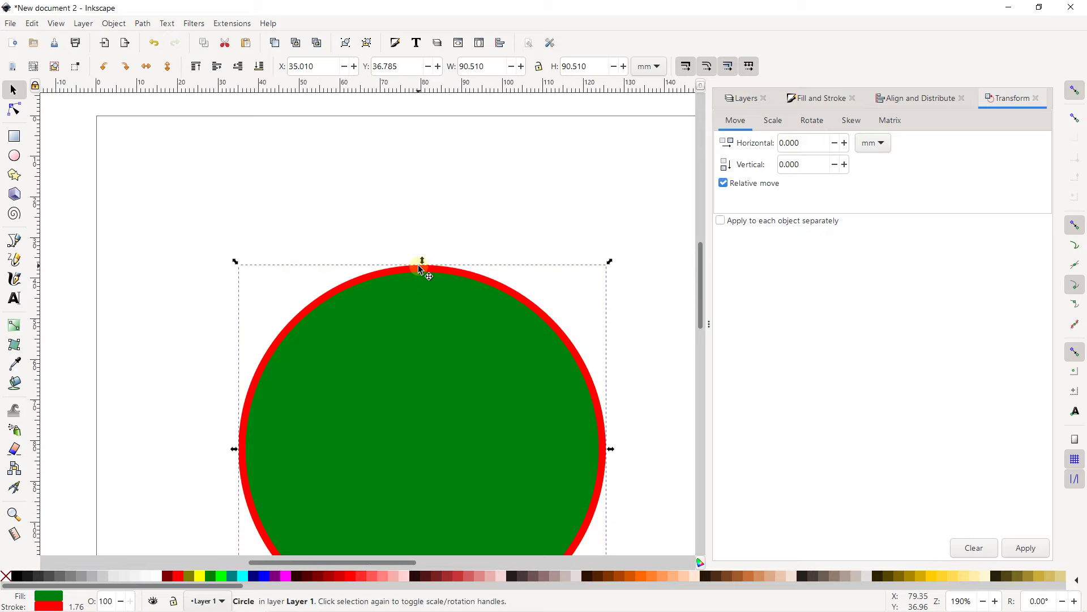
{"action": "scroll", "coordinate": [421, 268], "scroll_direction": "down", "scroll_amount": 2}
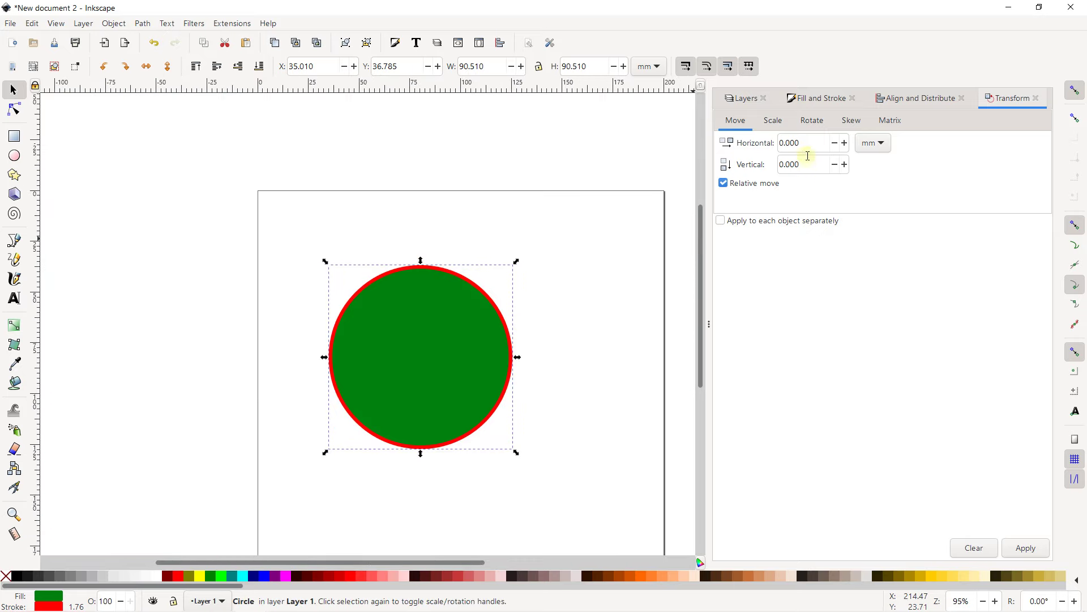
{"action": "left_click", "coordinate": [829, 104]}
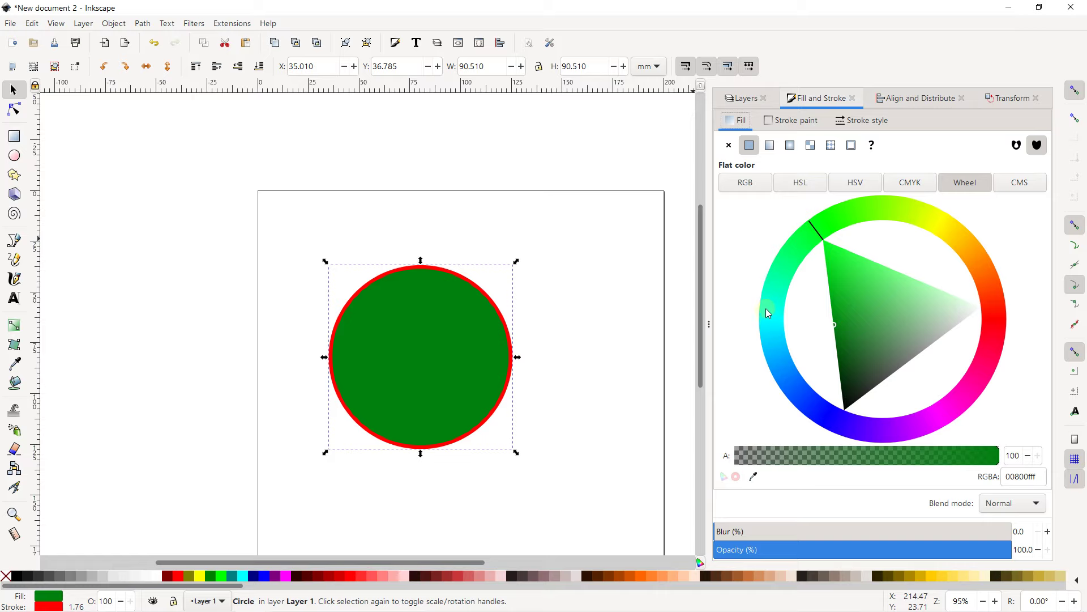
{"action": "left_click_drag", "start_coordinate": [770, 302], "coordinate": [772, 300]}
{"action": "left_click_drag", "start_coordinate": [945, 260], "coordinate": [892, 312]}
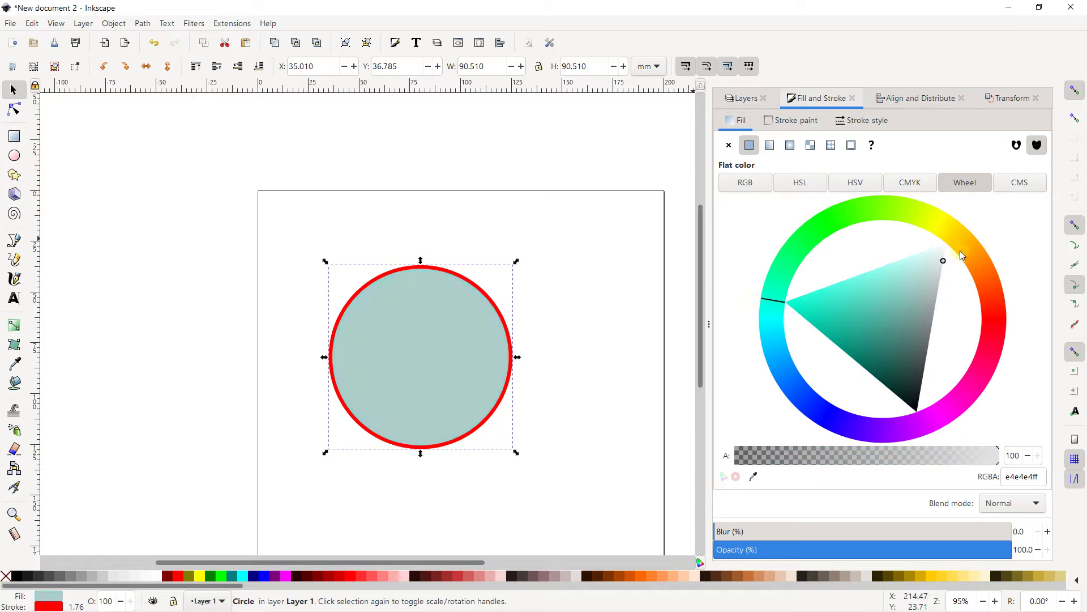
{"action": "left_click_drag", "start_coordinate": [834, 371], "coordinate": [721, 352]}
{"action": "left_click_drag", "start_coordinate": [773, 294], "coordinate": [776, 377]}
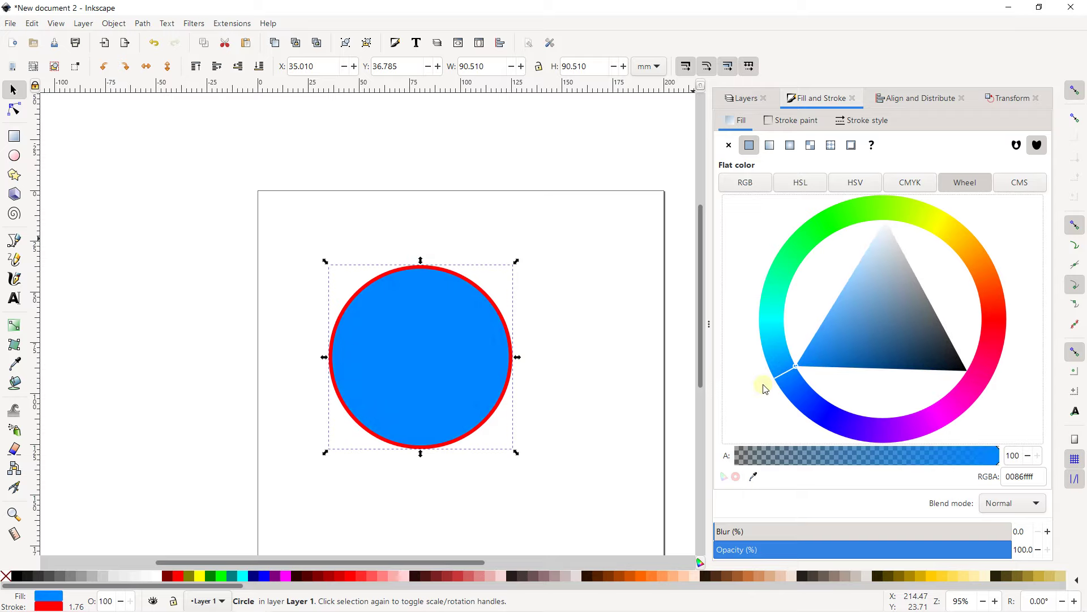
- Remove the circle's red outline and drag the circle lower on the page
{"action": "left_click", "coordinate": [791, 122]}
{"action": "left_click", "coordinate": [729, 145]}
{"action": "mouse_move", "coordinate": [513, 352]}
{"action": "left_mouse_down"}
{"action": "mouse_move", "coordinate": [419, 281]}
{"action": "mouse_move", "coordinate": [370, 347]}
{"action": "left_mouse_up"}
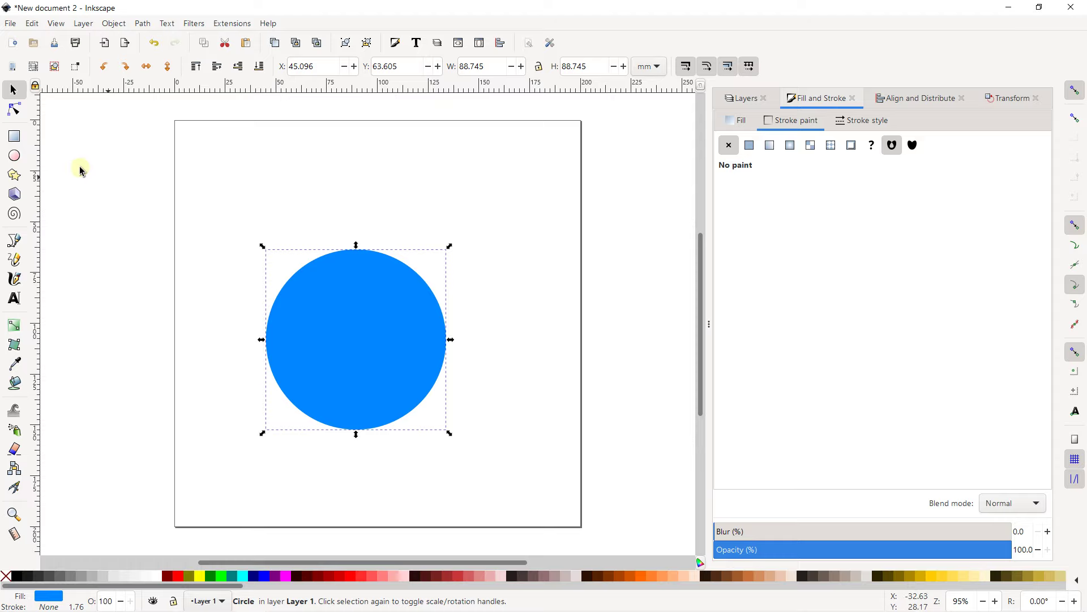
- Draw a test rectangle and a small five-point star near the page top
{"action": "left_click", "coordinate": [14, 138]}
{"action": "left_click_drag", "start_coordinate": [205, 157], "coordinate": [299, 207]}
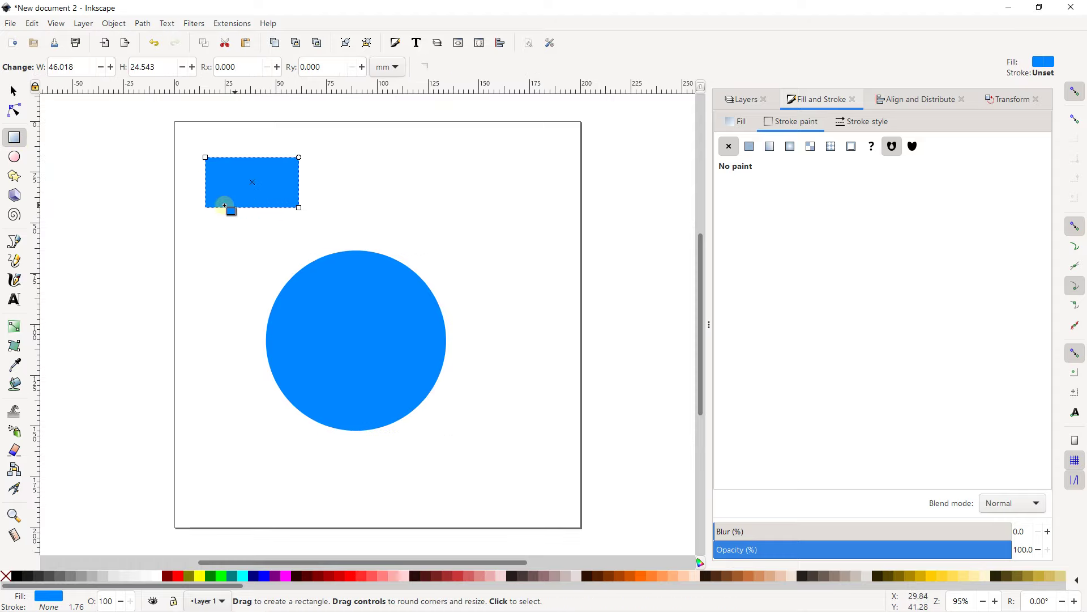
{"action": "left_click", "coordinate": [14, 176]}
{"action": "mouse_move", "coordinate": [380, 167]}
{"action": "left_mouse_down"}
{"action": "mouse_move", "coordinate": [419, 199]}
{"action": "mouse_move", "coordinate": [392, 174]}
{"action": "left_mouse_up"}
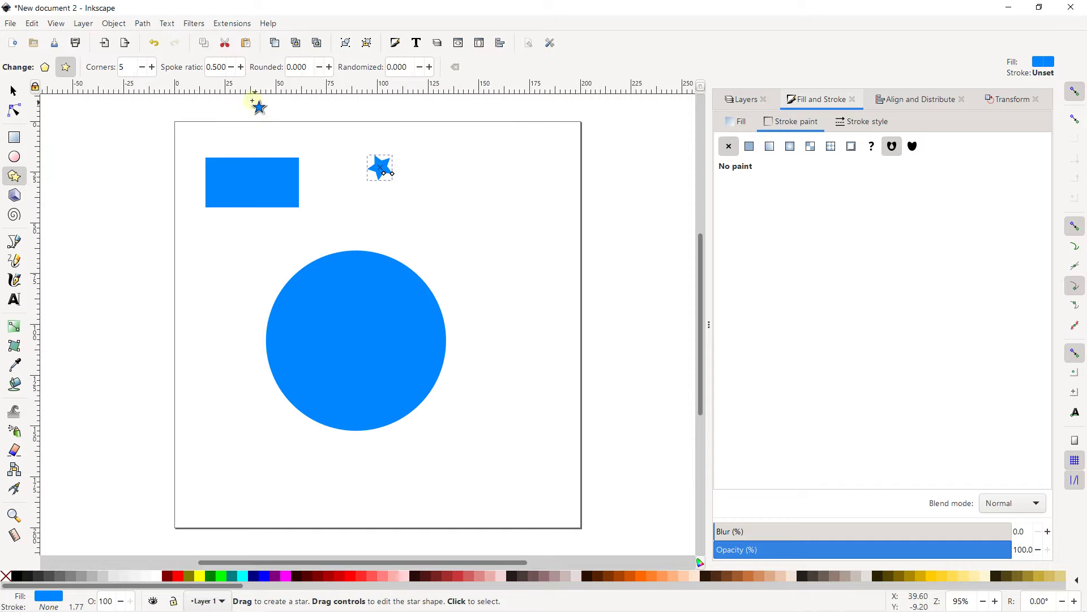
- Delete the test star and rectangle, then move the circle up and left
{"action": "left_click", "coordinate": [13, 90]}
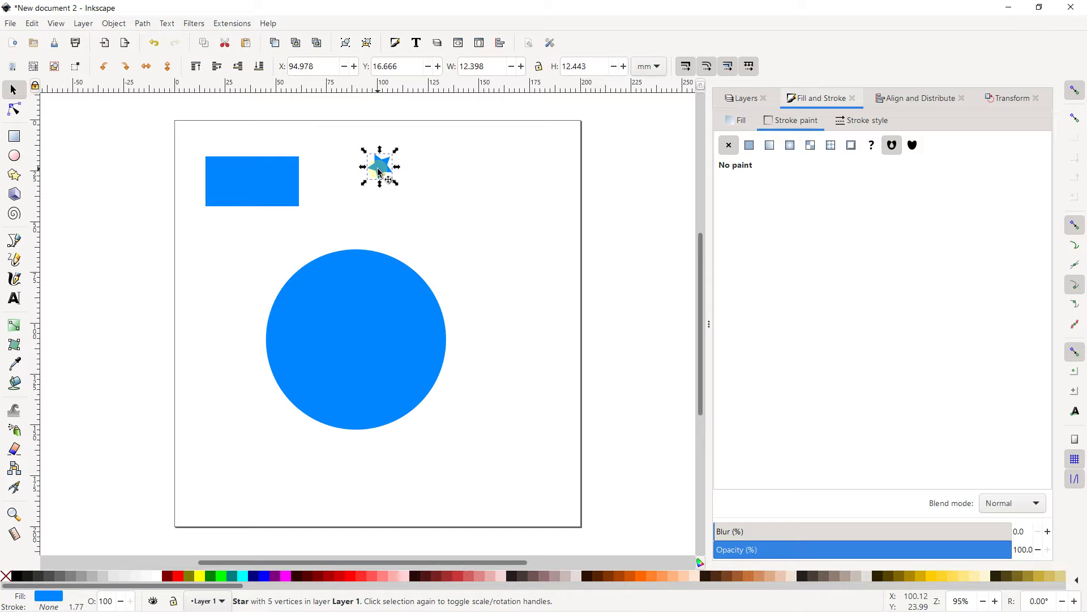
{"action": "left_click", "coordinate": [260, 182]}
{"action": "left_click", "coordinate": [376, 166]}
{"action": "key", "text": "Delete"}
{"action": "left_click", "coordinate": [271, 180]}
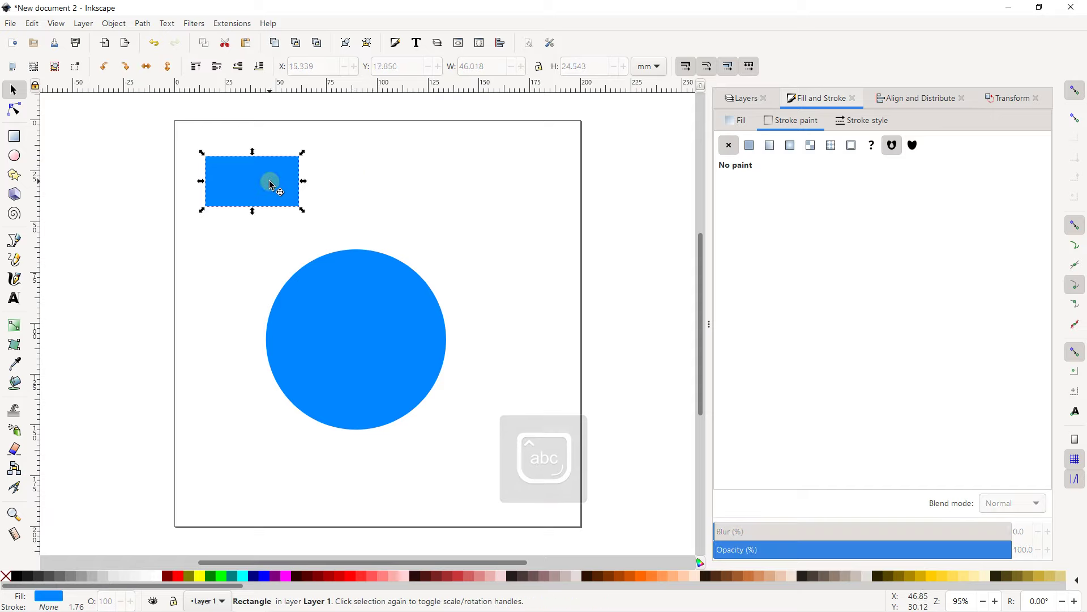
{"action": "key", "text": "Delete"}
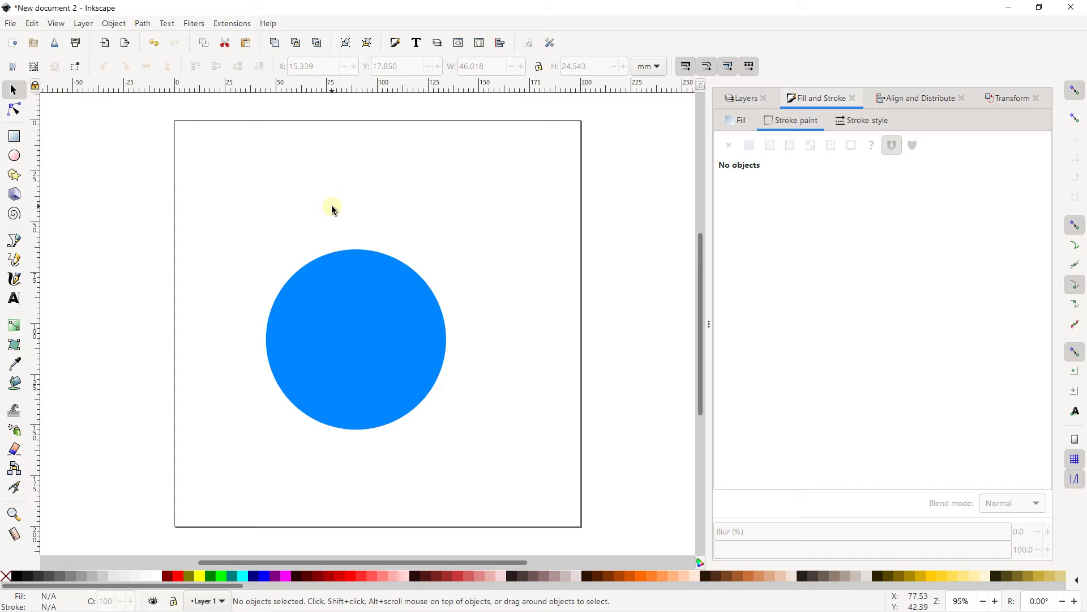
{"action": "mouse_move", "coordinate": [311, 299]}
{"action": "left_mouse_down"}
{"action": "mouse_move", "coordinate": [311, 320]}
{"action": "mouse_move", "coordinate": [312, 276]}
{"action": "left_mouse_up"}
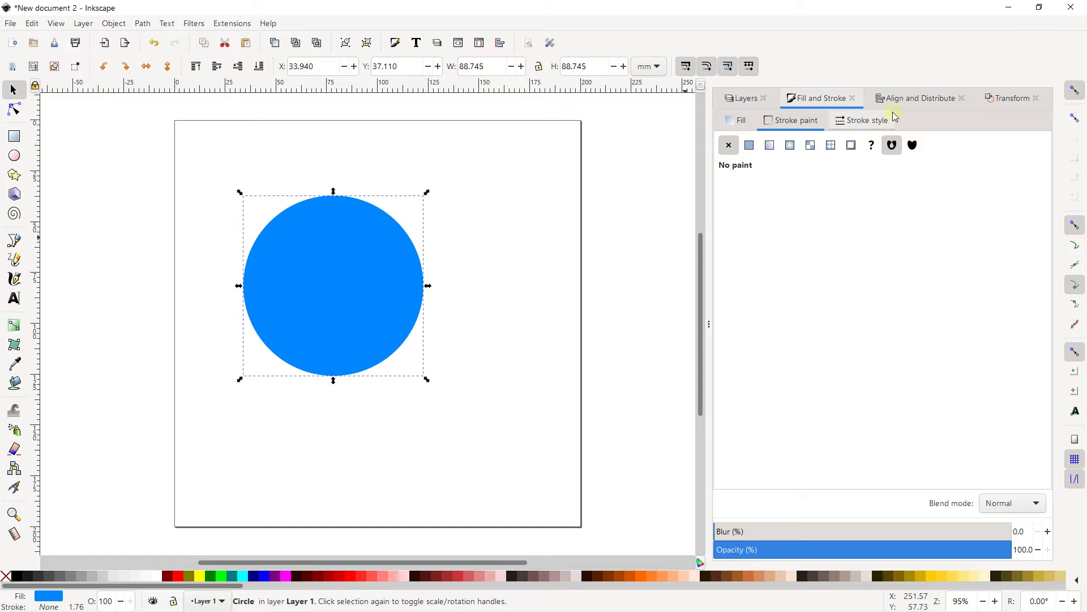
- Centre the blue circle on the page, at X and Y 55.627 mm
{"action": "left_click", "coordinate": [903, 98]}
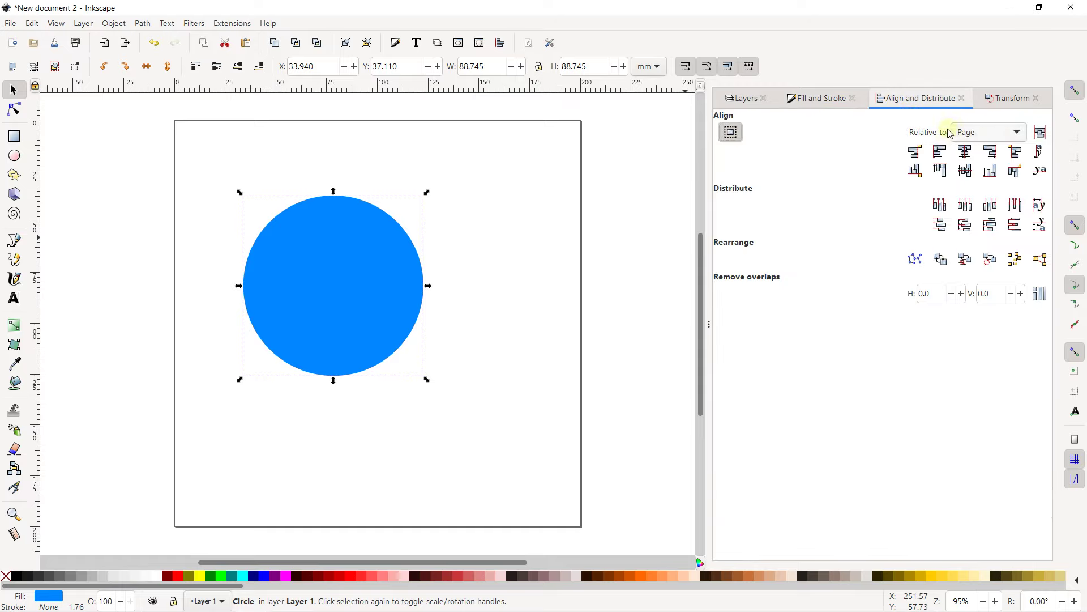
{"action": "left_click", "coordinate": [966, 161]}
{"action": "left_click", "coordinate": [966, 170]}
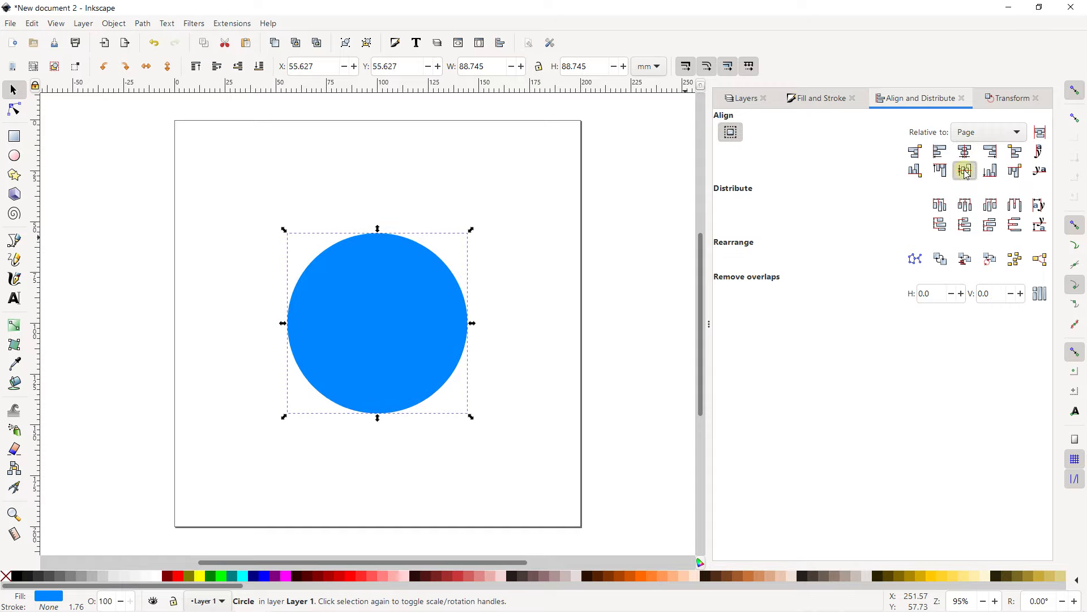
{"action": "left_click", "coordinate": [667, 240]}
{"action": "scroll", "coordinate": [417, 255], "scroll_direction": "up", "scroll_amount": 1}
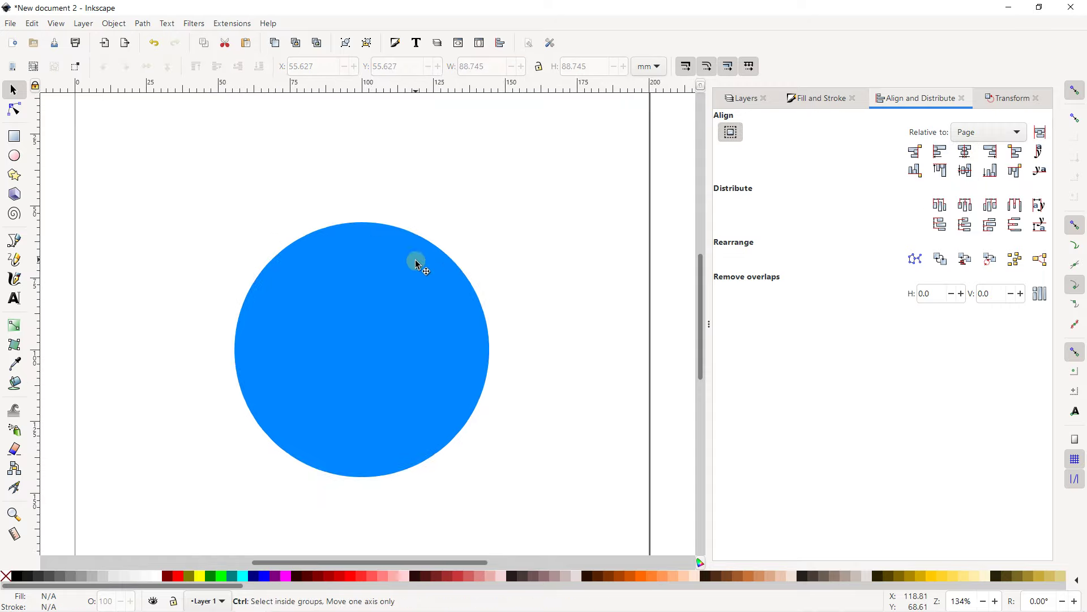
{"action": "left_click_drag", "start_coordinate": [408, 238], "coordinate": [389, 165]}
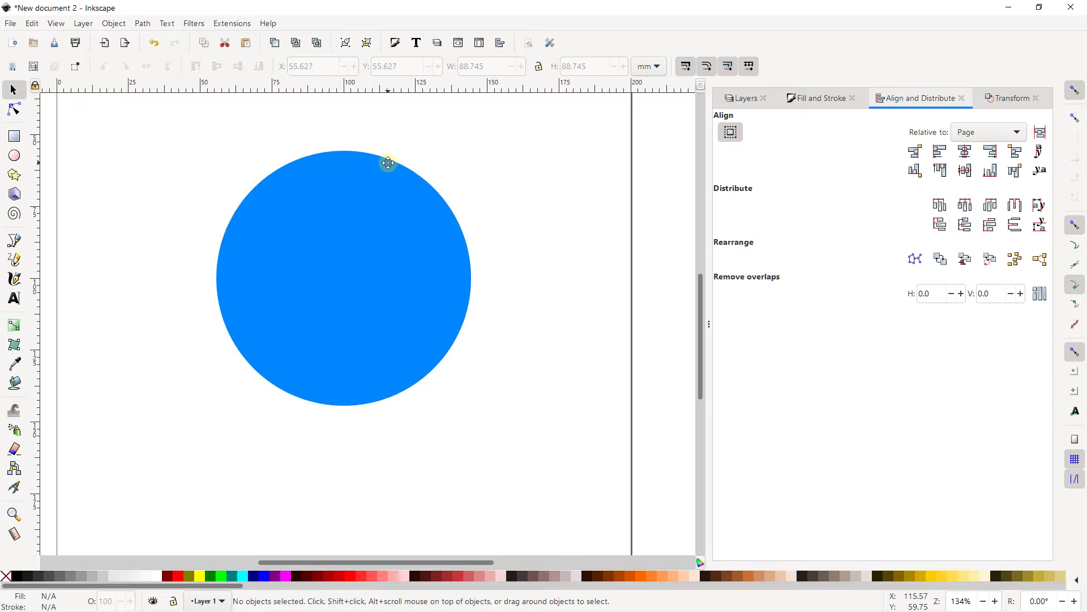
- Draw a 69.616 mm circle, colour it red, and undo the stray ellipse
{"action": "left_click", "coordinate": [14, 155]}
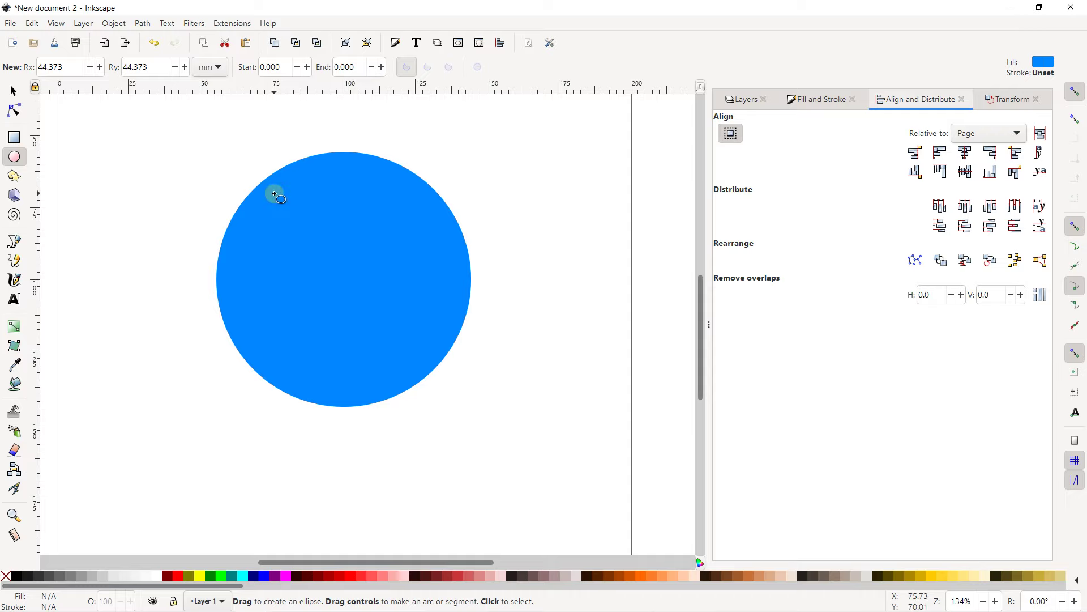
{"action": "left_click_drag", "start_coordinate": [122, 209], "coordinate": [374, 411]}
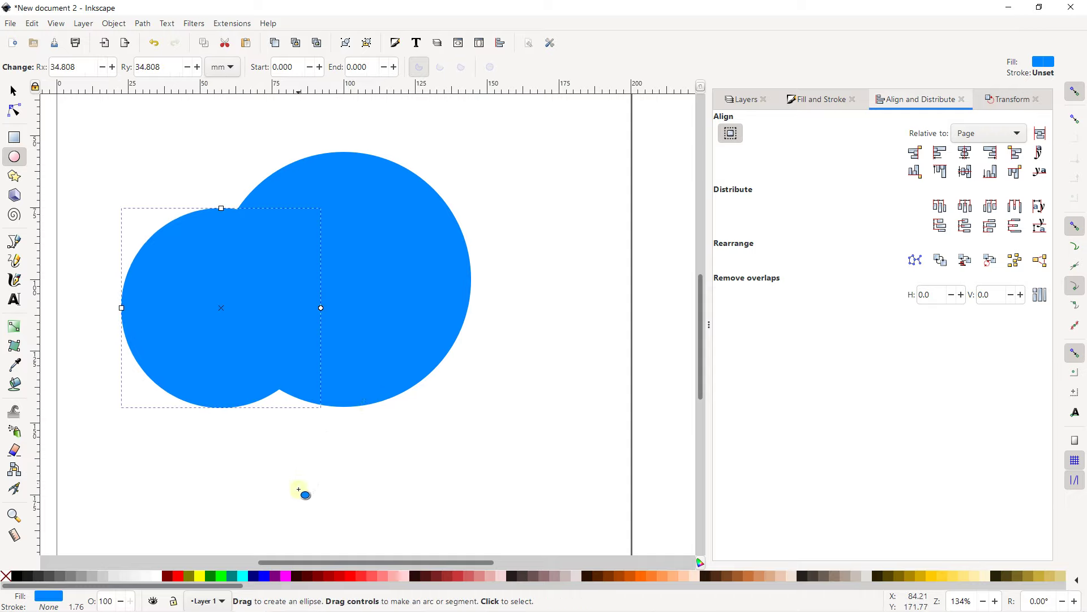
{"action": "left_click", "coordinate": [178, 576]}
{"action": "left_click_drag", "start_coordinate": [222, 331], "coordinate": [309, 327]}
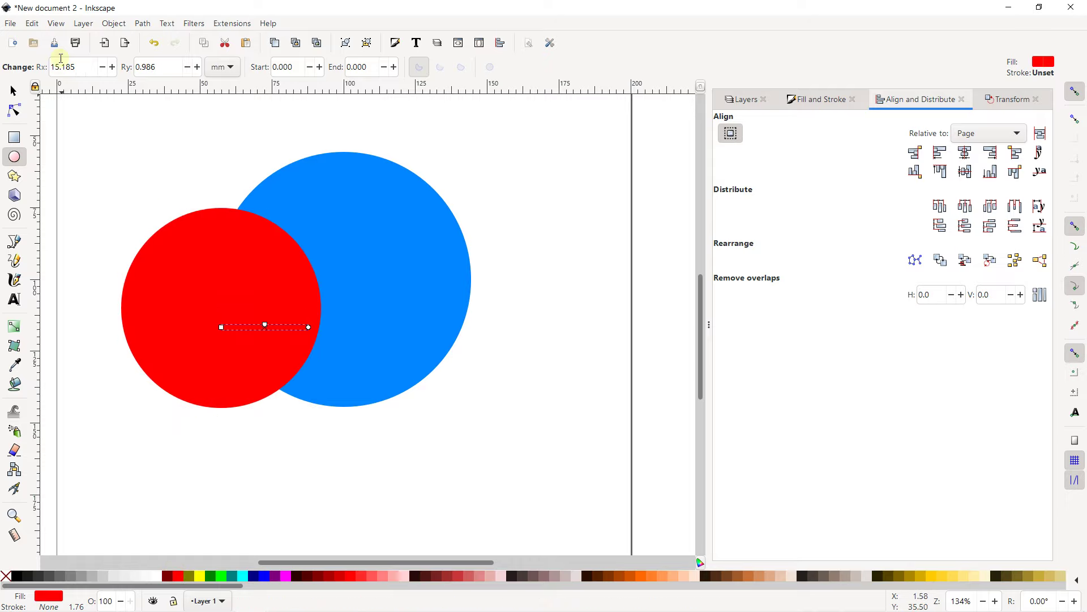
{"action": "left_click", "coordinate": [33, 24]}
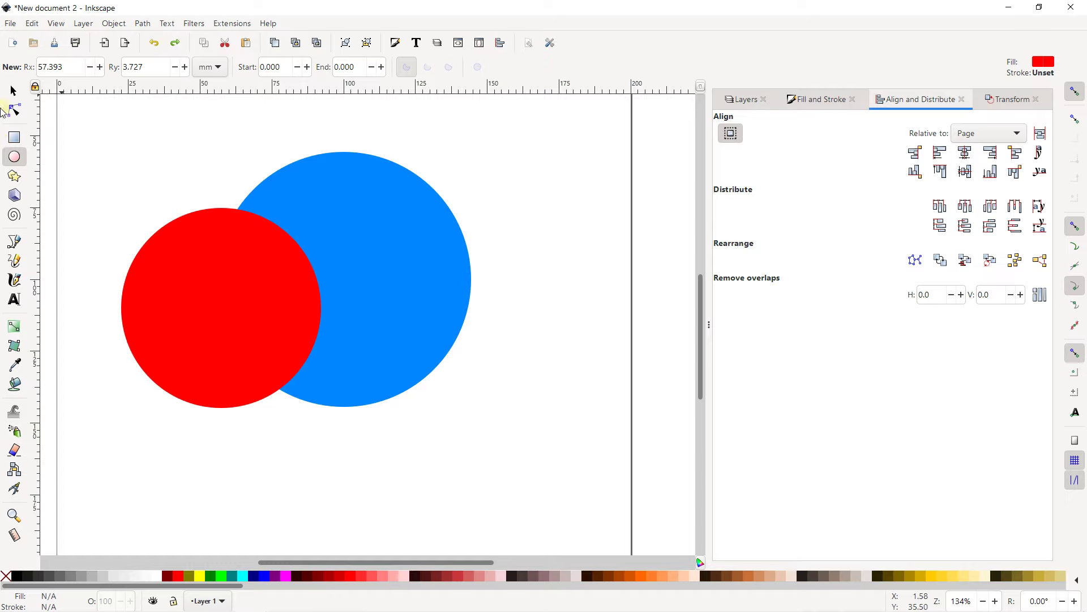
- Centre the red circle horizontally and vertically on the page
{"action": "left_click", "coordinate": [14, 92]}
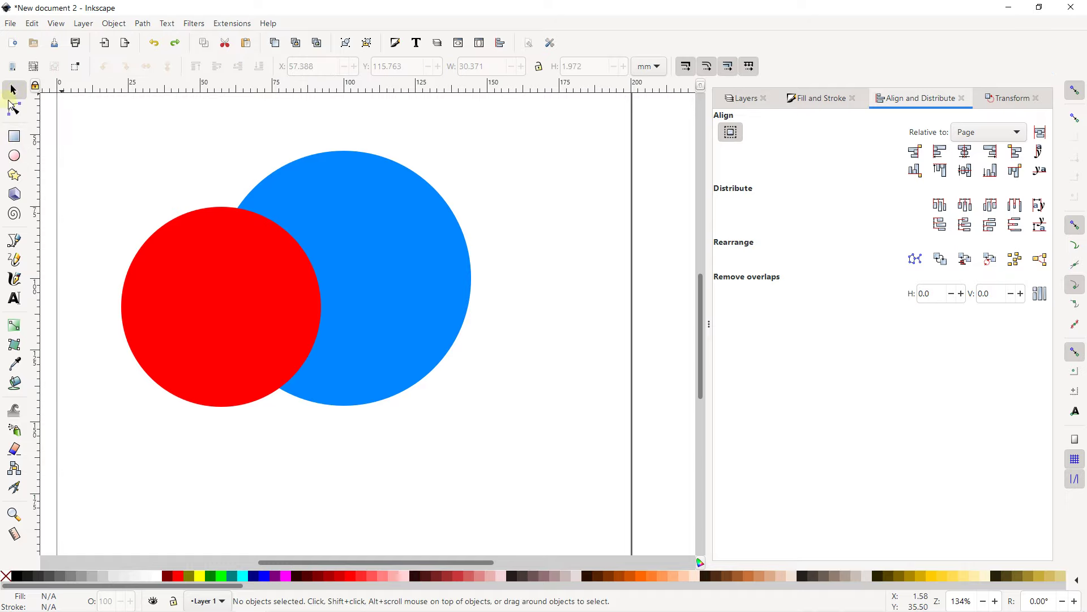
{"action": "left_click", "coordinate": [197, 264]}
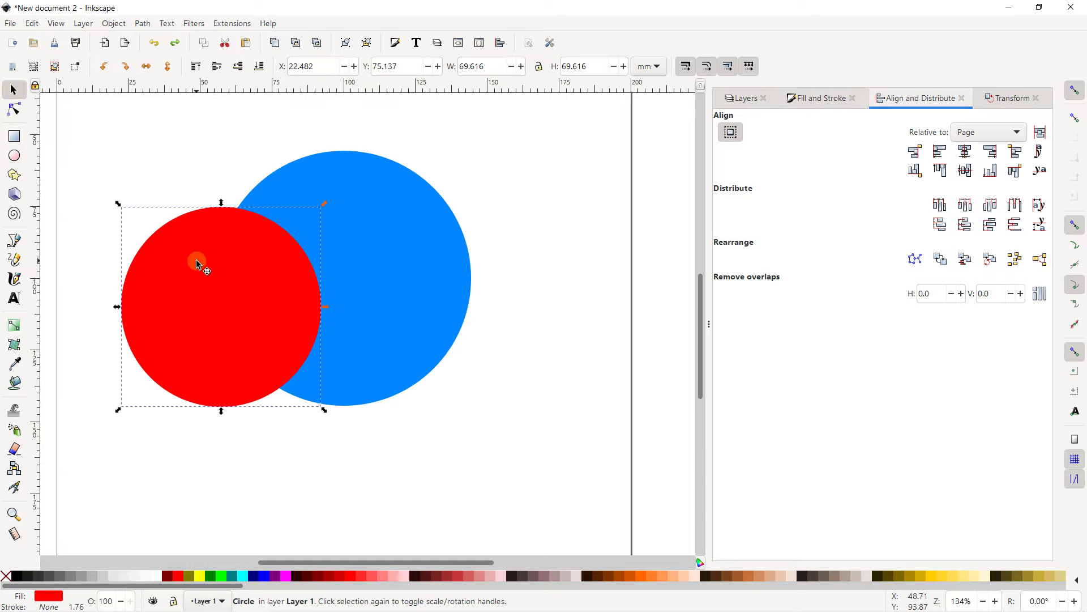
{"action": "left_click", "coordinate": [966, 152]}
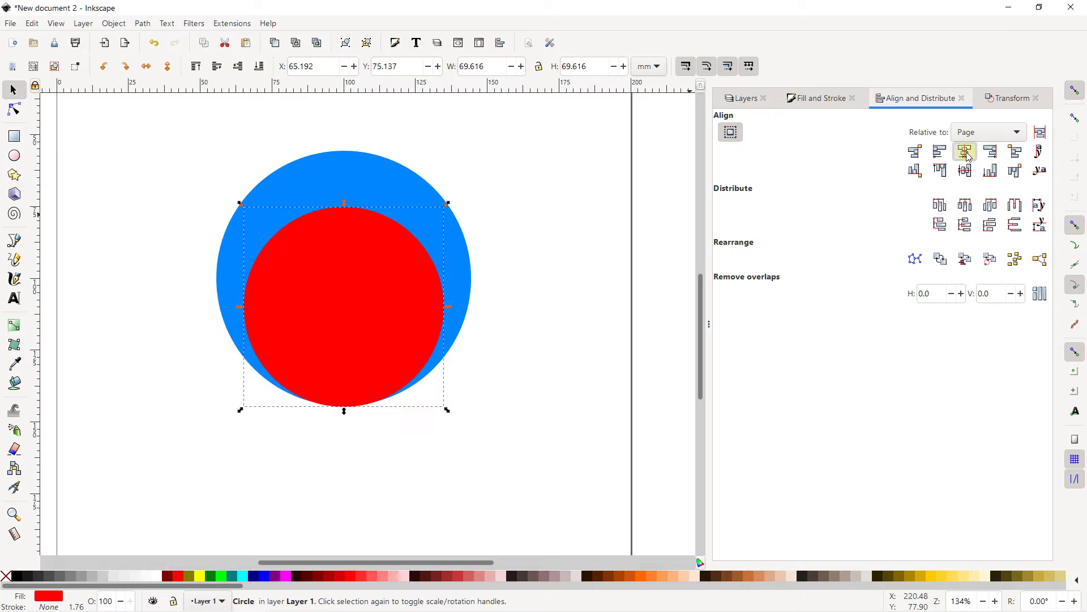
{"action": "left_click", "coordinate": [964, 170]}
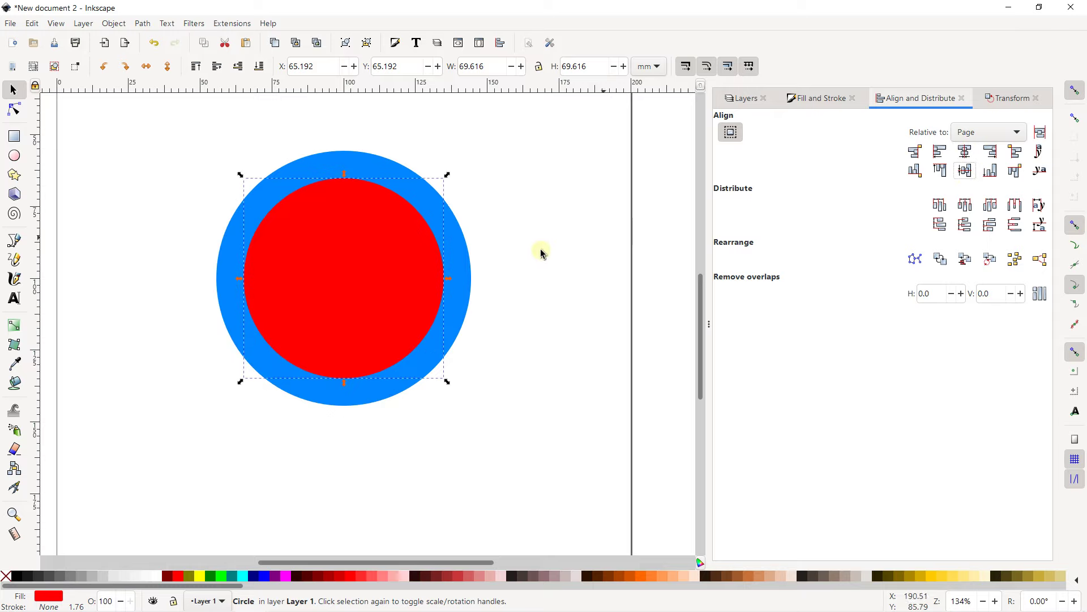
- Scroll the view below the circles and select the Bezier (Pen) tool
{"action": "left_click", "coordinate": [486, 201]}
{"action": "scroll", "coordinate": [311, 276], "scroll_direction": "up", "scroll_amount": 1, "text": "ctrl"}
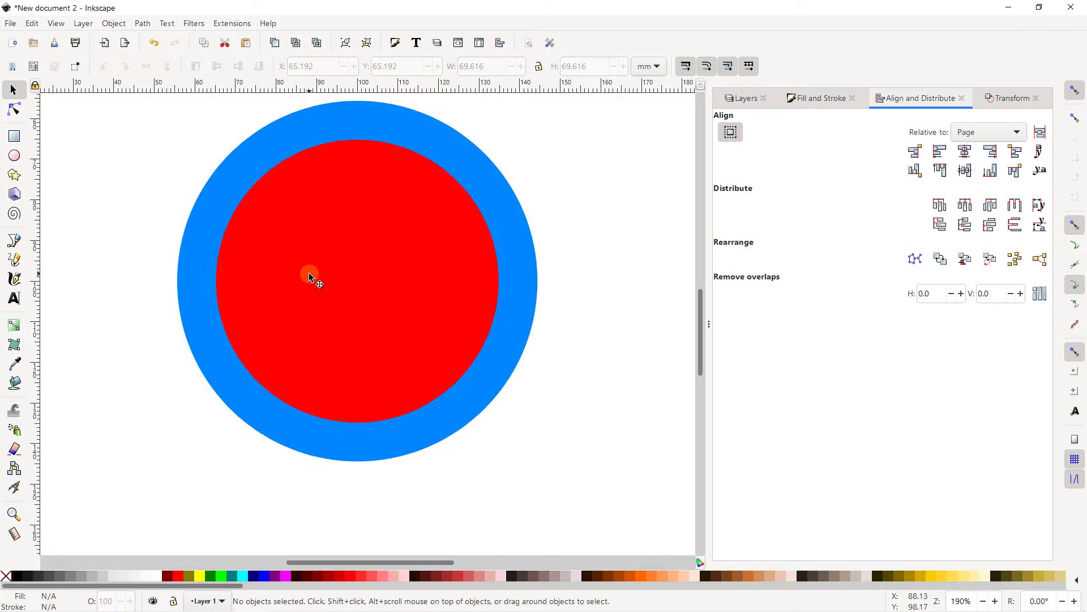
{"action": "scroll", "coordinate": [194, 279], "scroll_direction": "left", "scroll_amount": 3}
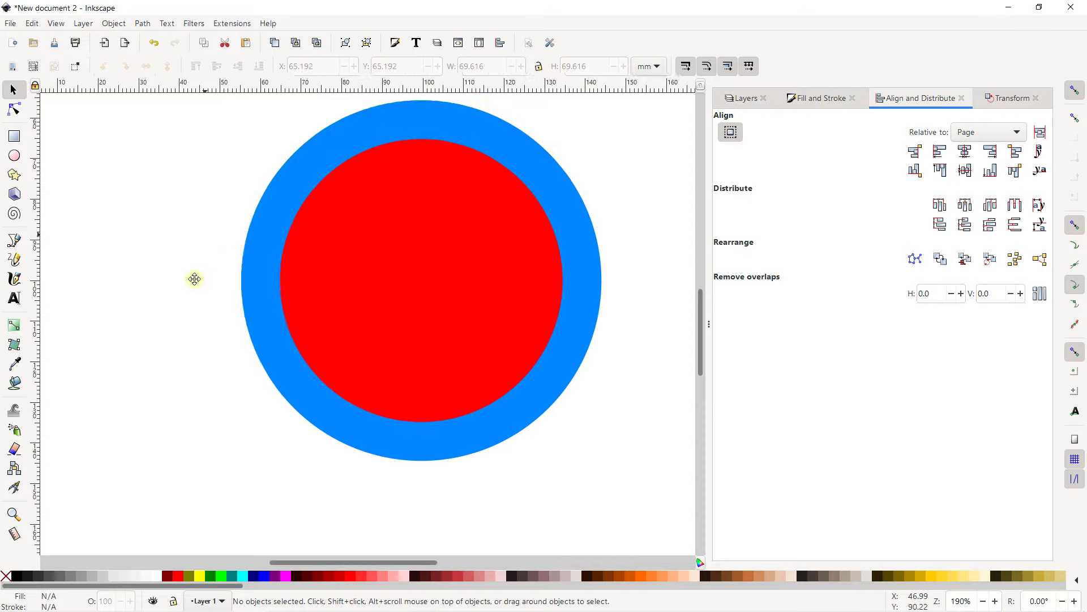
{"action": "scroll", "coordinate": [144, 266], "scroll_direction": "right", "scroll_amount": 4}
{"action": "scroll", "coordinate": [121, 306], "scroll_direction": "down", "scroll_amount": 1}
{"action": "scroll", "coordinate": [124, 228], "scroll_direction": "down", "scroll_amount": 2}
{"action": "scroll", "coordinate": [119, 226], "scroll_direction": "down", "scroll_amount": 2}
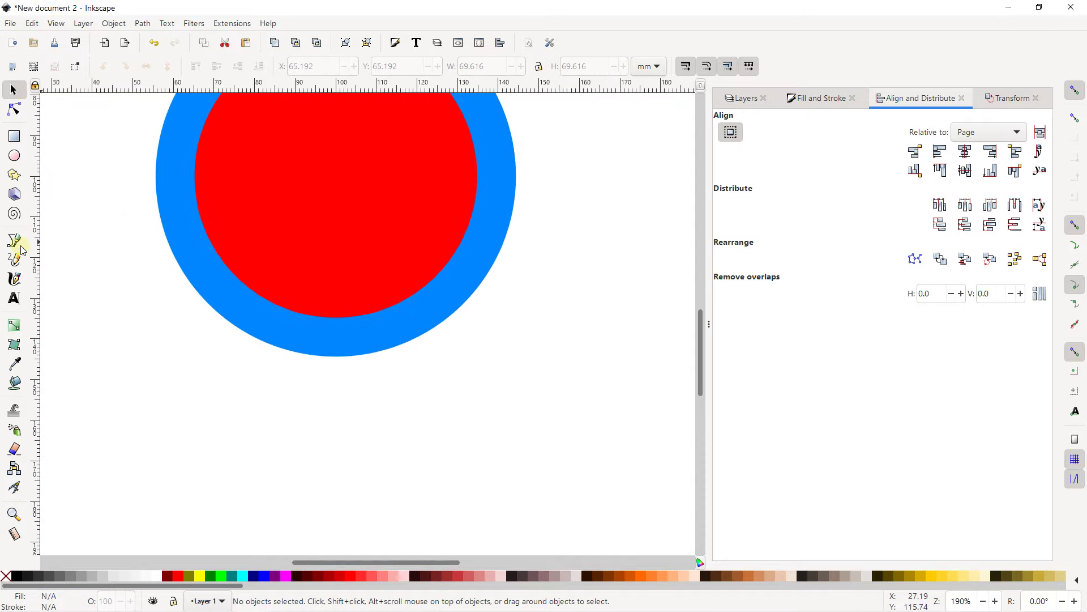
{"action": "left_click", "coordinate": [11, 245]}
{"action": "scroll", "coordinate": [189, 283], "scroll_direction": "down", "scroll_amount": 1, "text": "ctrl"}
{"action": "scroll", "coordinate": [276, 234], "scroll_direction": "up", "scroll_amount": 3}
{"action": "scroll", "coordinate": [275, 234], "scroll_direction": "left", "scroll_amount": 4}
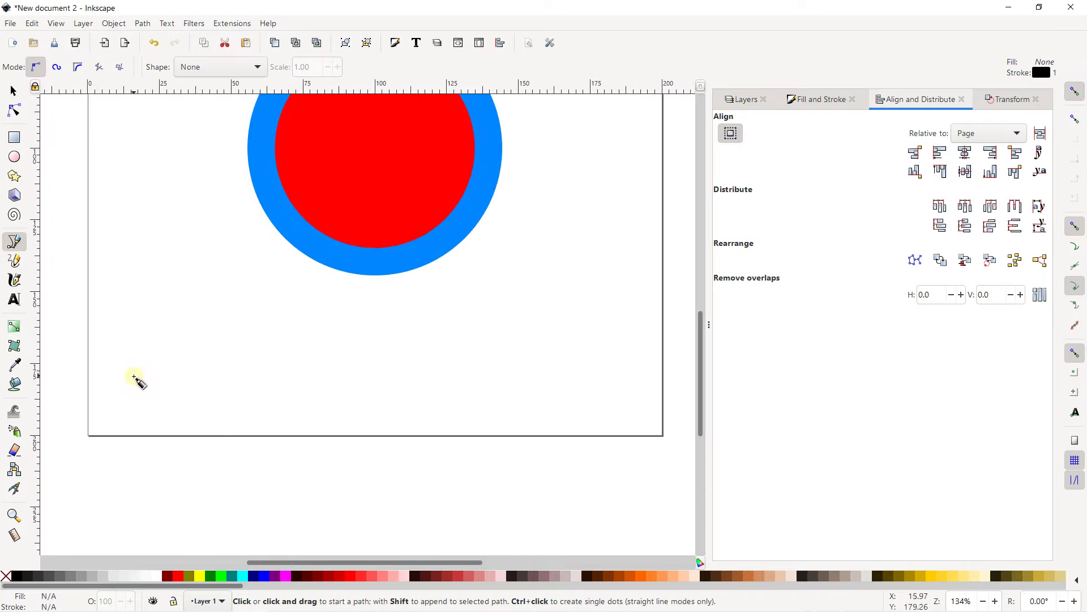
- Make two trial starts on the zigzag outline, cancelling each with Esc
{"action": "left_click", "coordinate": [148, 368]}
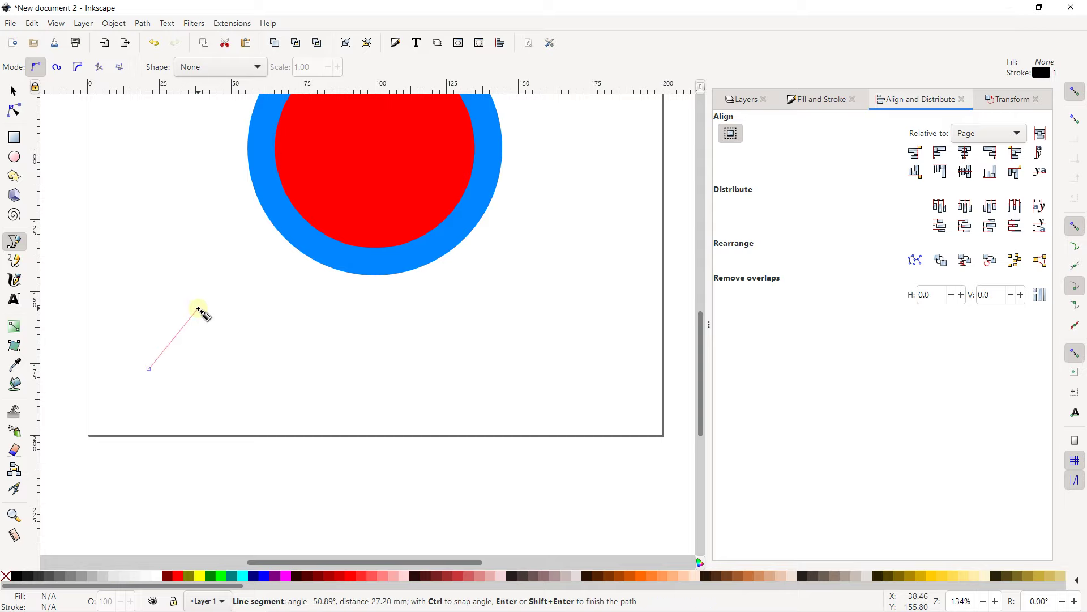
{"action": "left_click_drag", "start_coordinate": [204, 360], "coordinate": [220, 333]}
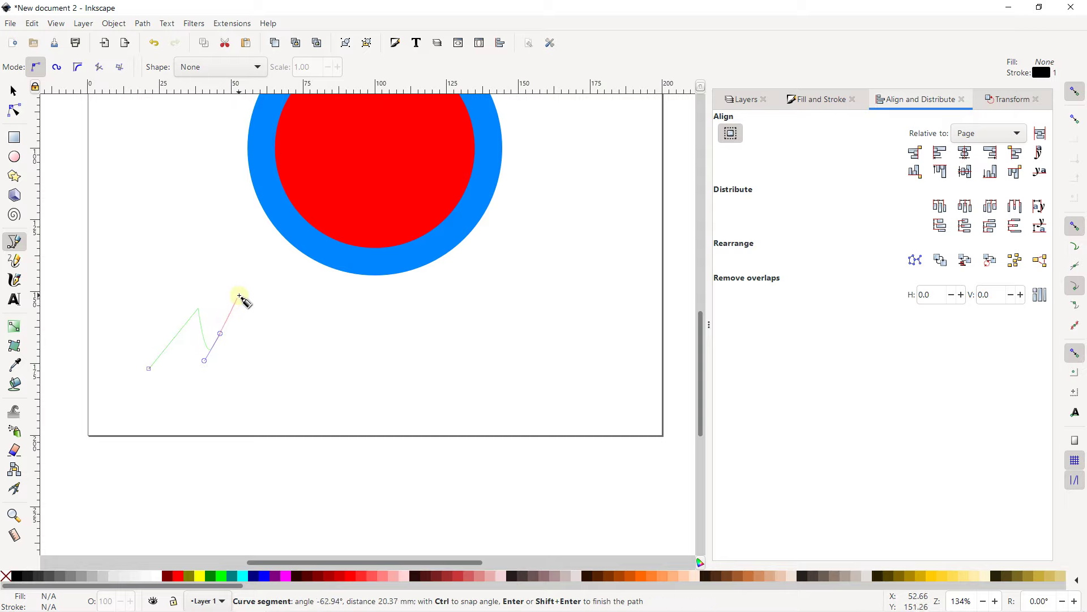
{"action": "key", "text": "Escape"}
{"action": "left_click", "coordinate": [151, 369]}
{"action": "left_click", "coordinate": [191, 310]}
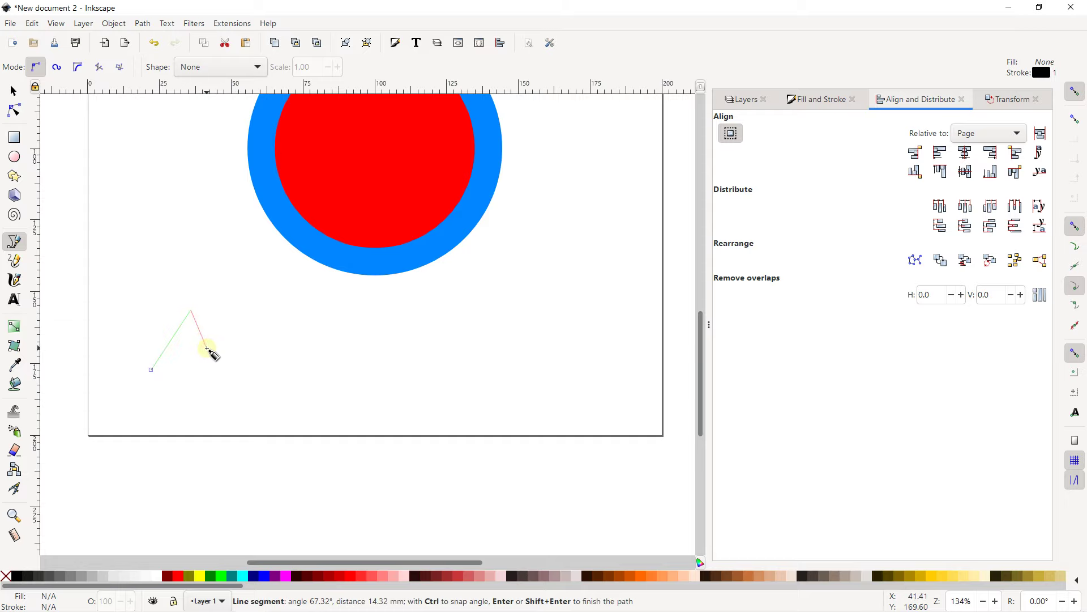
{"action": "left_click", "coordinate": [211, 353]}
{"action": "left_click", "coordinate": [246, 296]}
{"action": "left_click", "coordinate": [264, 336]}
{"action": "left_click", "coordinate": [284, 301]}
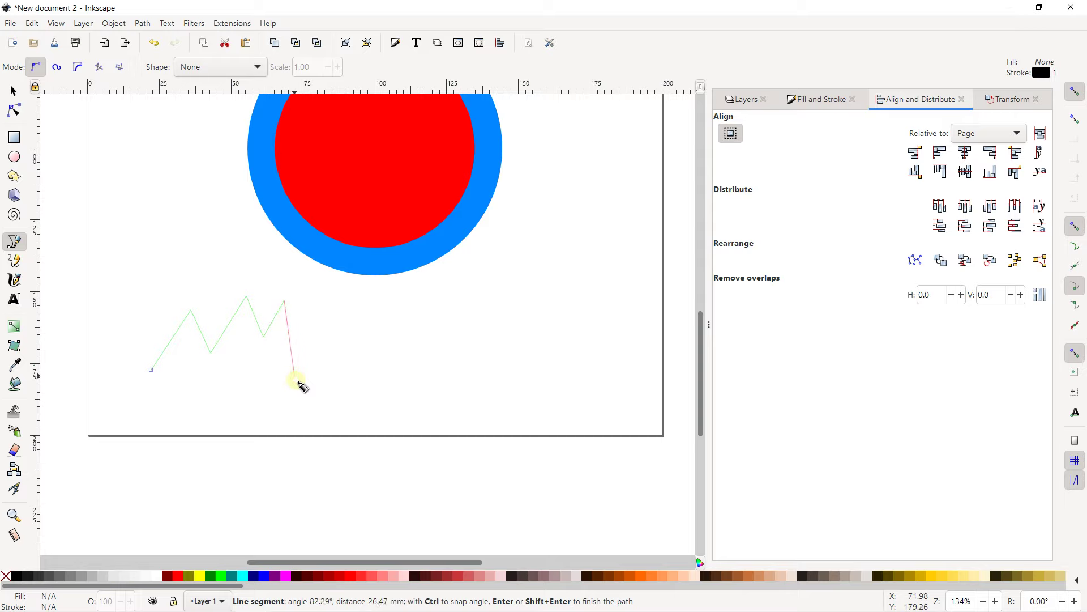
{"action": "left_click_drag", "start_coordinate": [300, 378], "coordinate": [286, 346]}
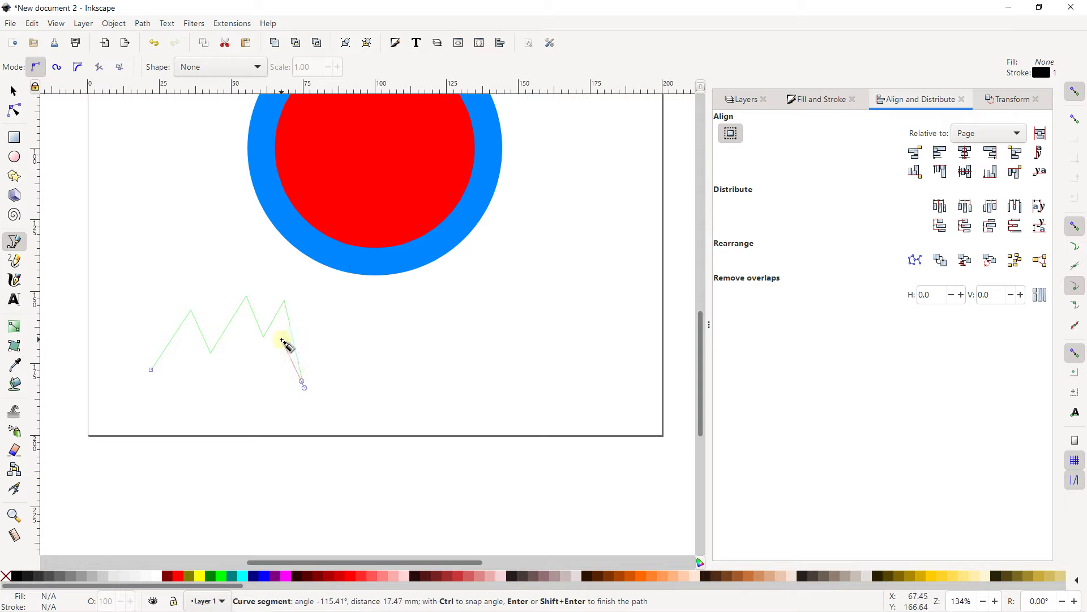
{"action": "left_click", "coordinate": [282, 341]}
{"action": "key", "text": "Escape"}
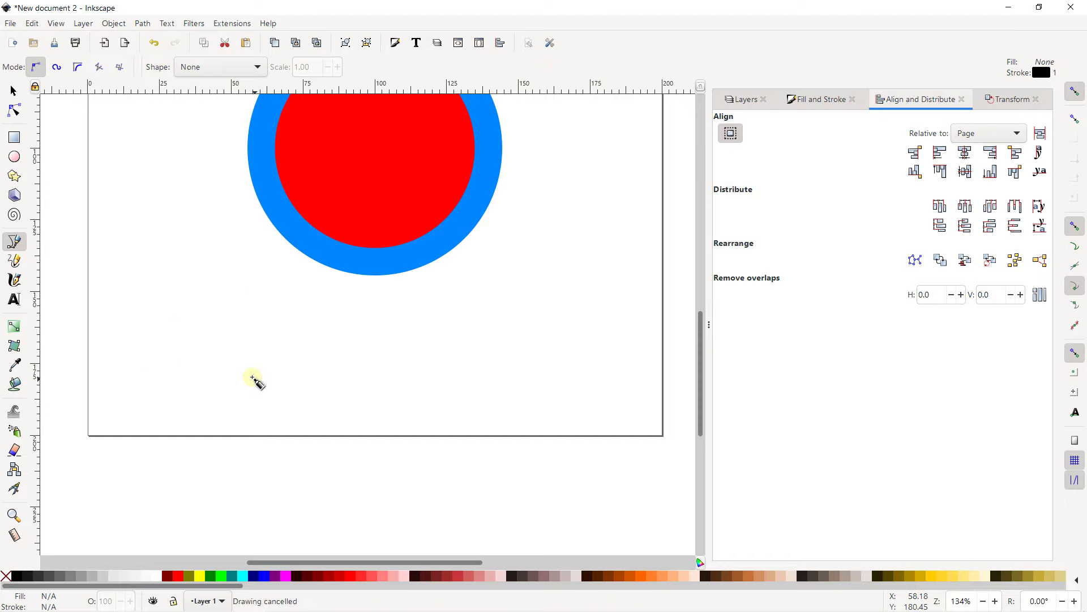
- Draw the upper zigzag edge with three mountain peaks, ending at the bottom-right corner
{"action": "left_click", "coordinate": [167, 364]}
{"action": "left_click", "coordinate": [209, 300]}
{"action": "left_click", "coordinate": [225, 337]}
{"action": "left_click", "coordinate": [248, 291]}
{"action": "left_click", "coordinate": [260, 326]}
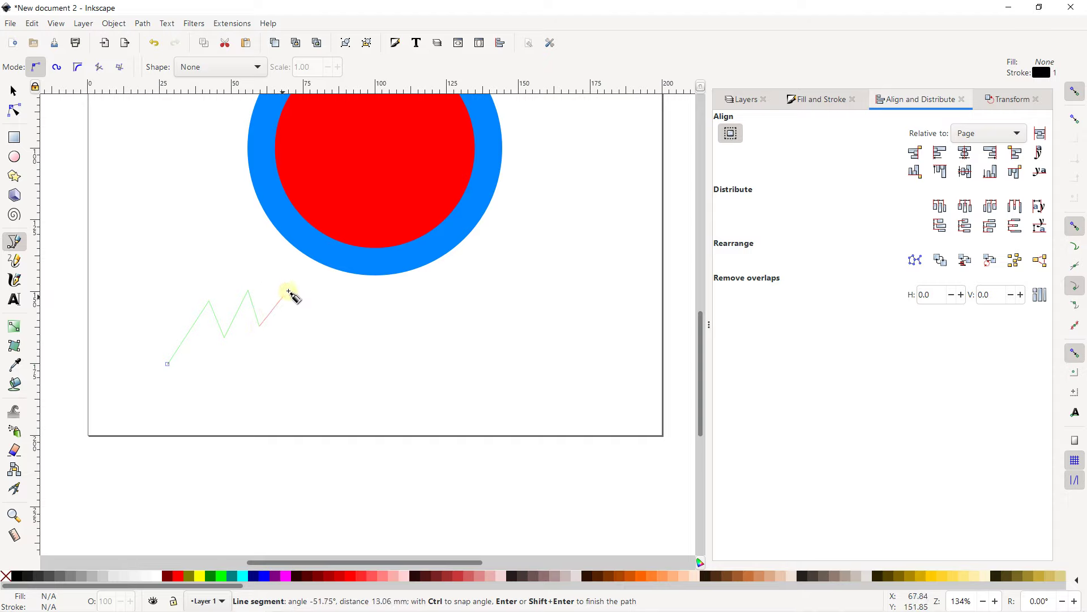
{"action": "left_click", "coordinate": [282, 304]}
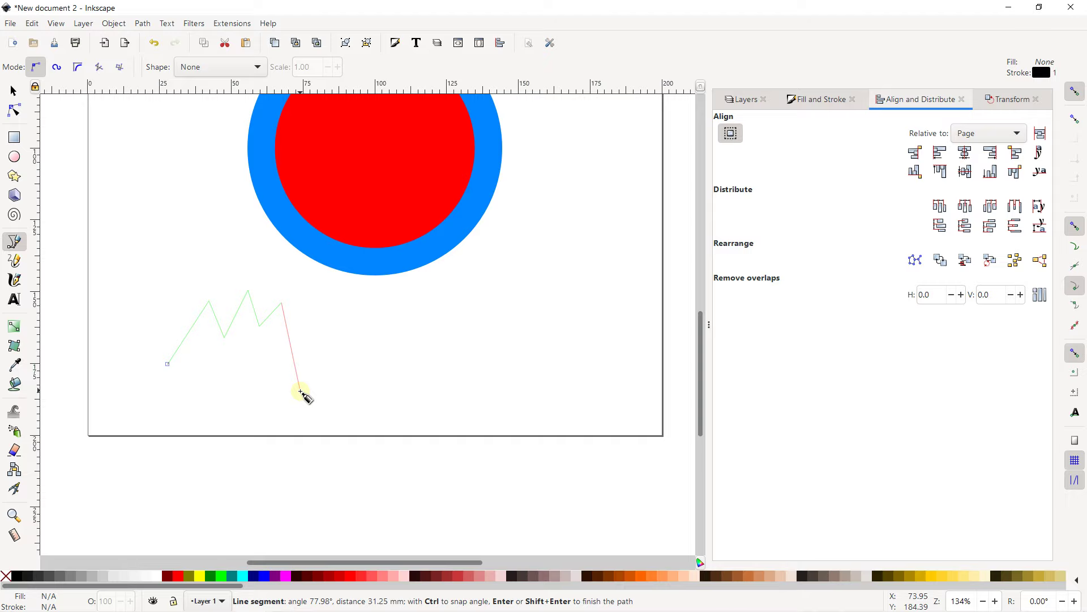
{"action": "left_click", "coordinate": [302, 394]}
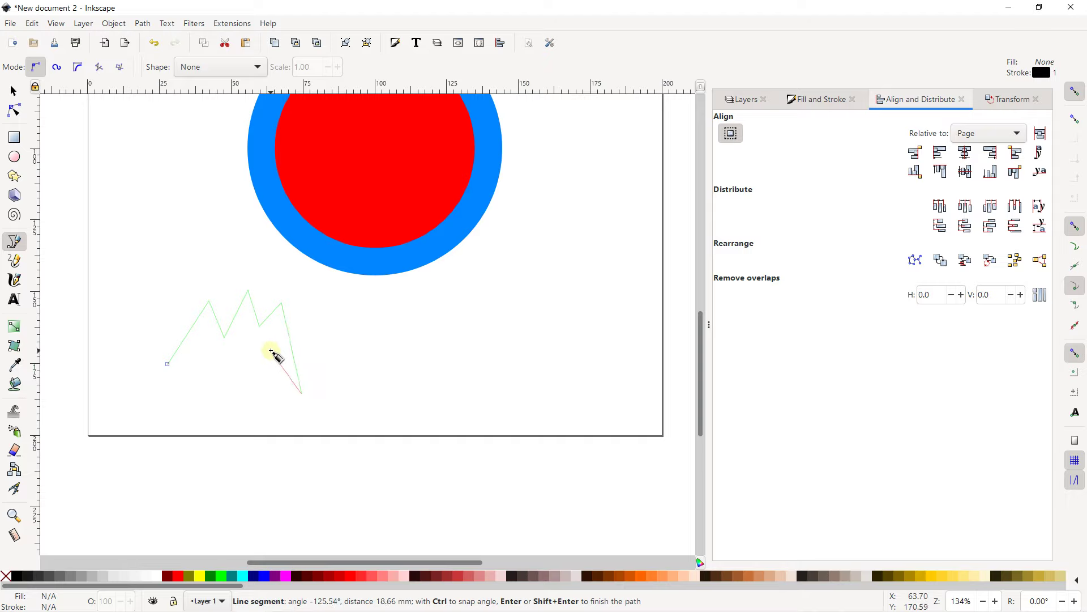
- Trace the jagged lower edge leftward and close the shape at its start point
{"action": "left_click", "coordinate": [270, 350]}
{"action": "left_click", "coordinate": [261, 374]}
{"action": "left_click", "coordinate": [250, 349]}
{"action": "left_click", "coordinate": [209, 381]}
{"action": "left_click", "coordinate": [226, 352]}
{"action": "left_click", "coordinate": [194, 371]}
{"action": "left_click", "coordinate": [193, 352]}
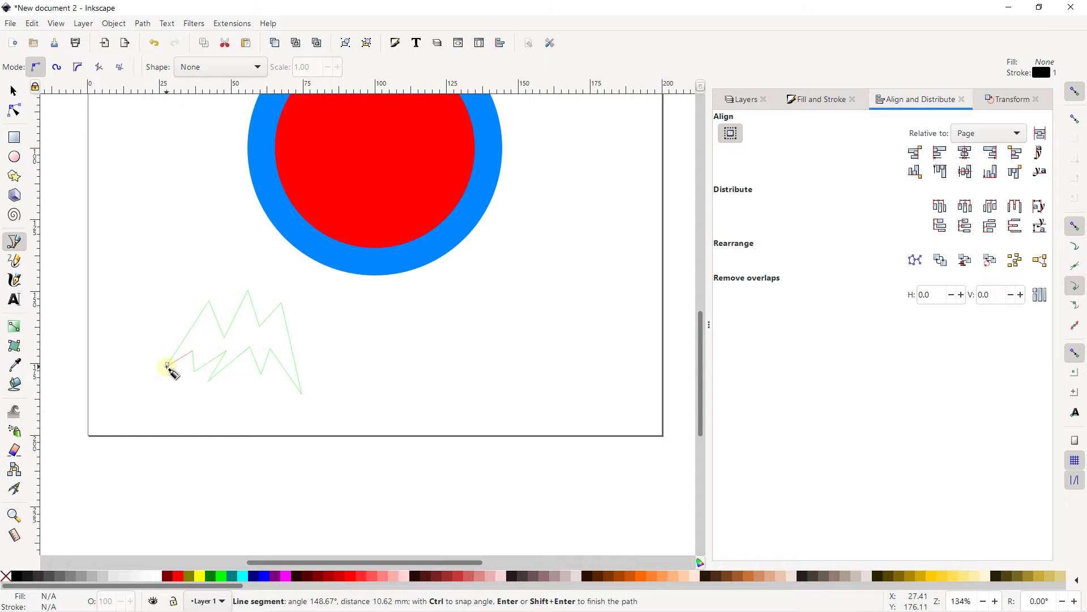
{"action": "left_click", "coordinate": [167, 363]}
- Move the zigzag onto the upper red disc and scale it to about 24.773 × 19.360 mm
{"action": "scroll", "coordinate": [243, 306], "scroll_direction": "up", "scroll_amount": 2}
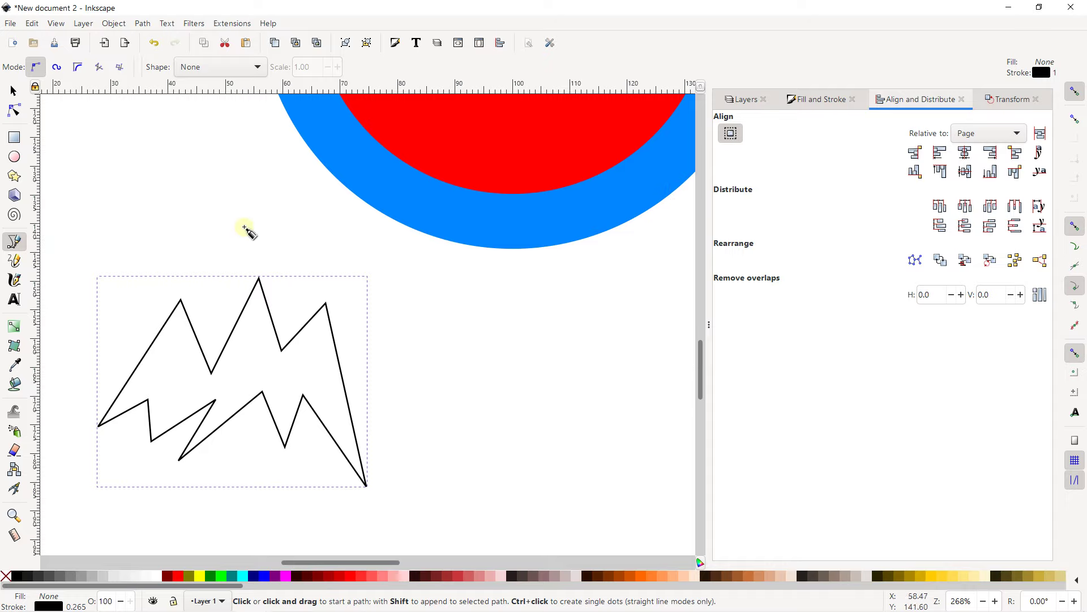
{"action": "left_click", "coordinate": [11, 92]}
{"action": "scroll", "coordinate": [190, 236], "scroll_direction": "down", "scroll_amount": 4}
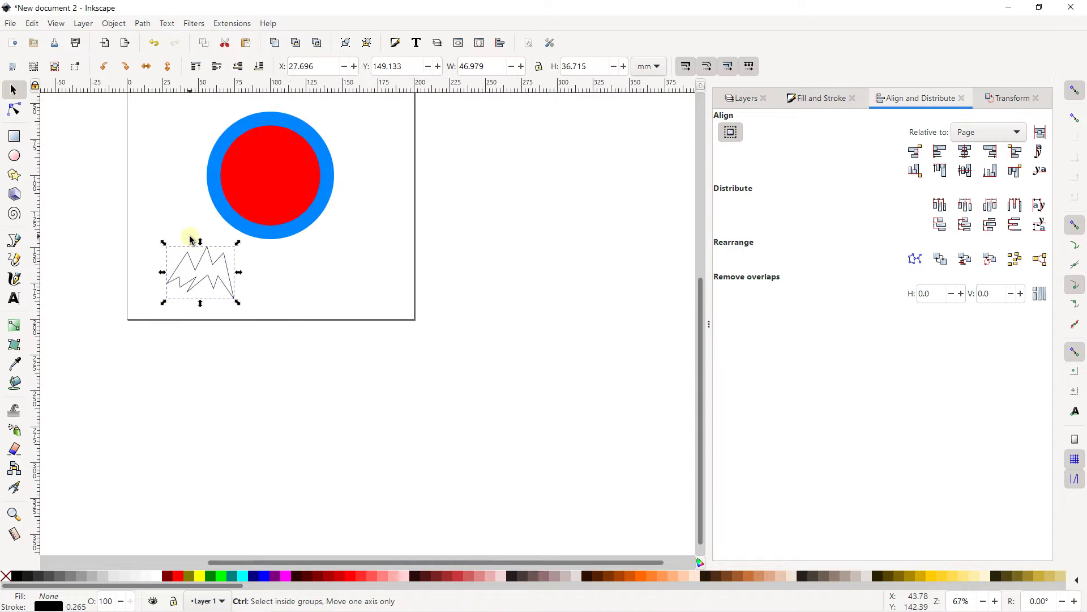
{"action": "left_click_drag", "start_coordinate": [213, 248], "coordinate": [290, 134]}
{"action": "scroll", "coordinate": [284, 132], "scroll_direction": "up", "scroll_amount": 2}
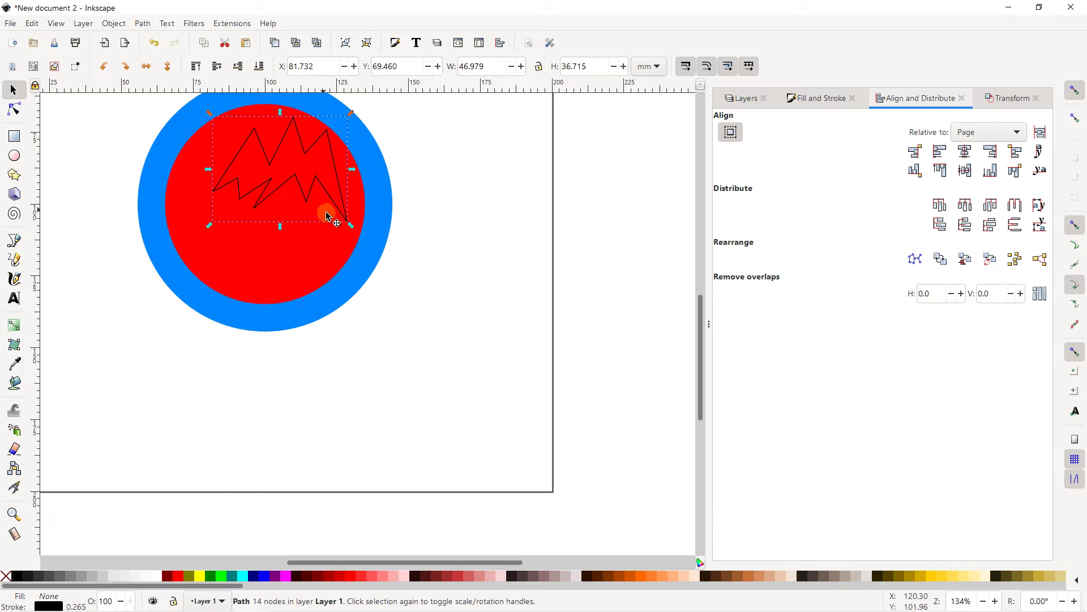
{"action": "mouse_move", "coordinate": [352, 227]}
{"action": "left_mouse_down"}
{"action": "mouse_move", "coordinate": [311, 174]}
{"action": "mouse_move", "coordinate": [272, 171]}
{"action": "left_mouse_up"}
{"action": "scroll", "coordinate": [264, 153], "scroll_direction": "up", "scroll_amount": 1}
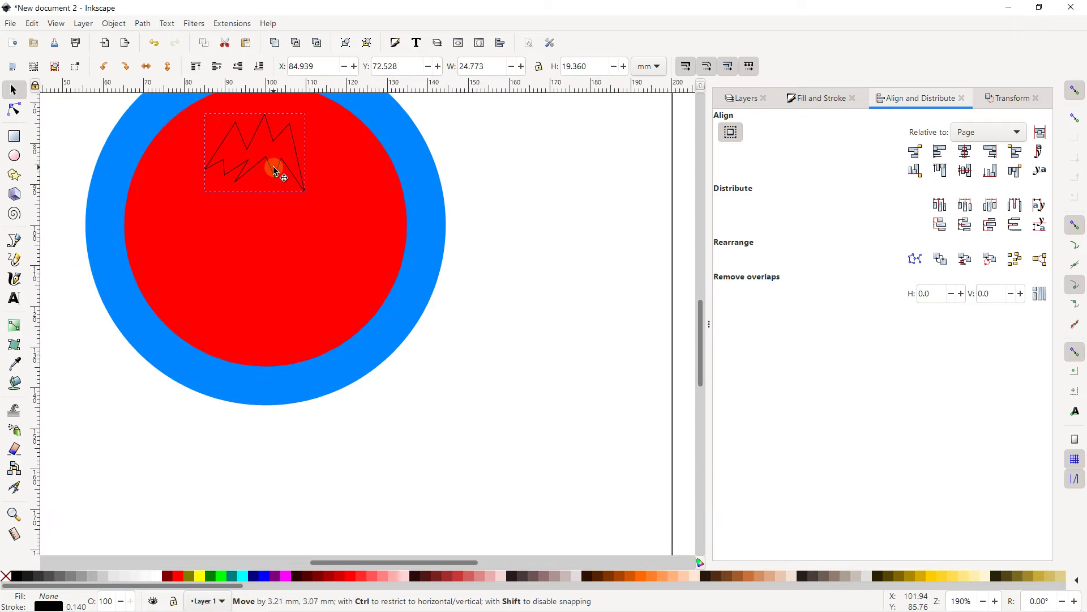
- Remove the zigzag's stroke and give it a flat white fill
{"action": "left_click", "coordinate": [816, 98]}
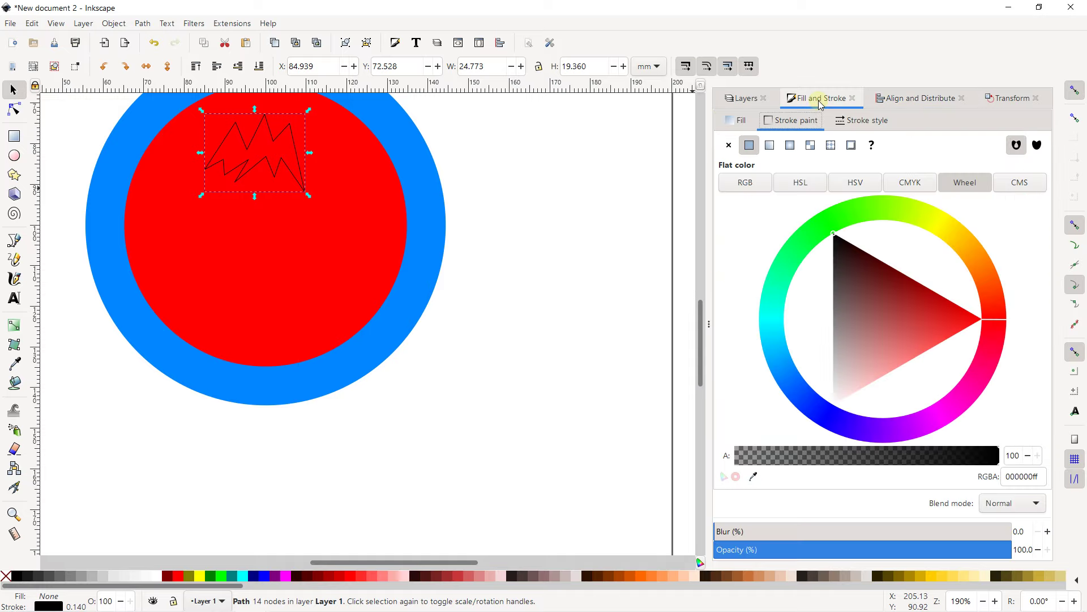
{"action": "left_click", "coordinate": [853, 334]}
{"action": "mouse_move", "coordinate": [844, 371]}
{"action": "left_mouse_down"}
{"action": "mouse_move", "coordinate": [813, 413]}
{"action": "mouse_move", "coordinate": [820, 272]}
{"action": "mouse_move", "coordinate": [804, 215]}
{"action": "left_mouse_up"}
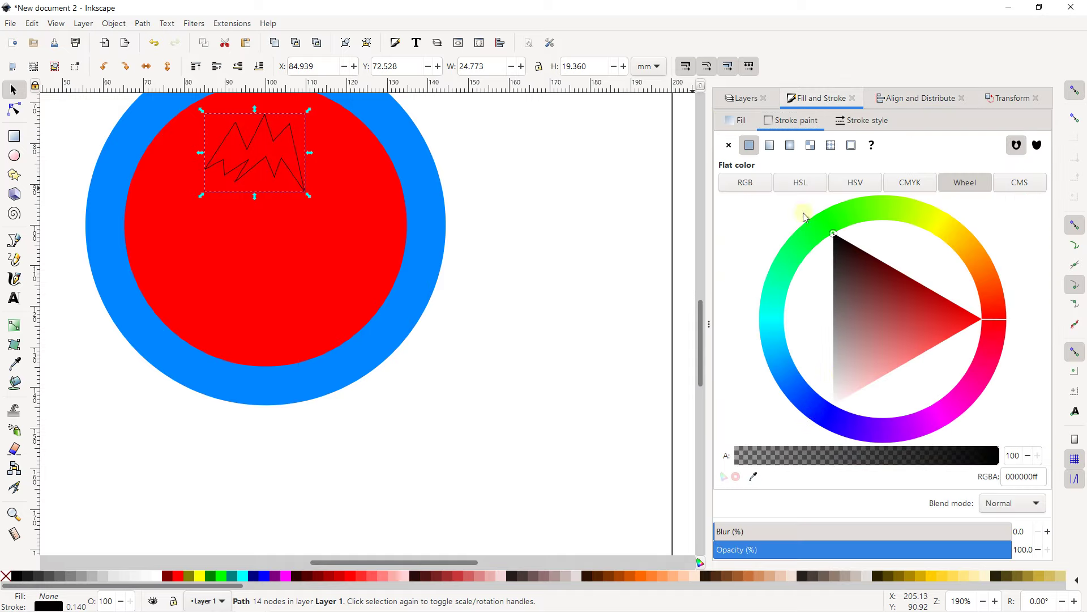
{"action": "left_click", "coordinate": [728, 146]}
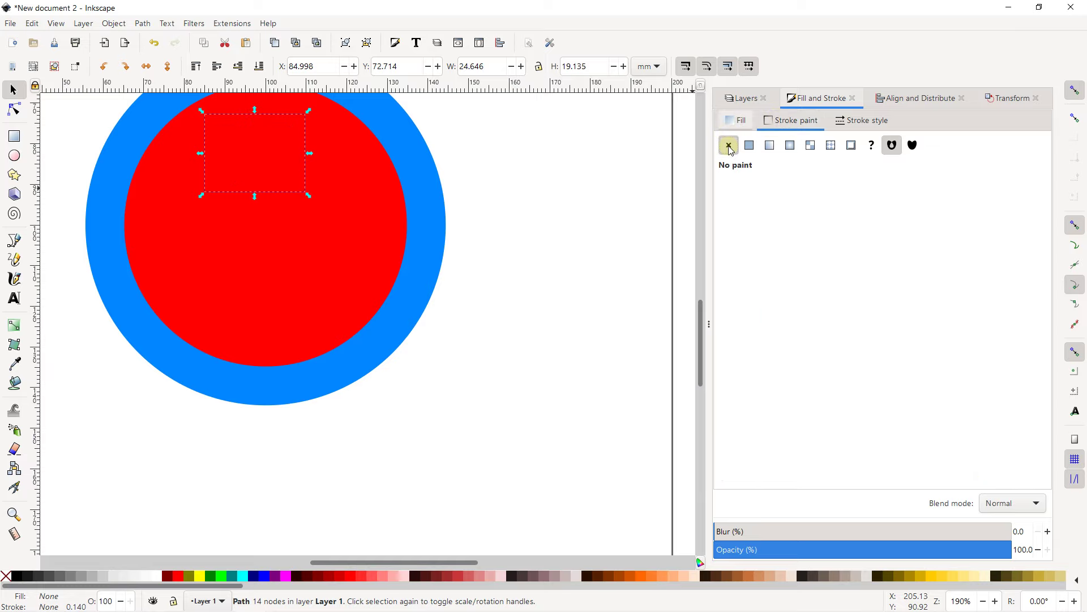
{"action": "left_click", "coordinate": [733, 124]}
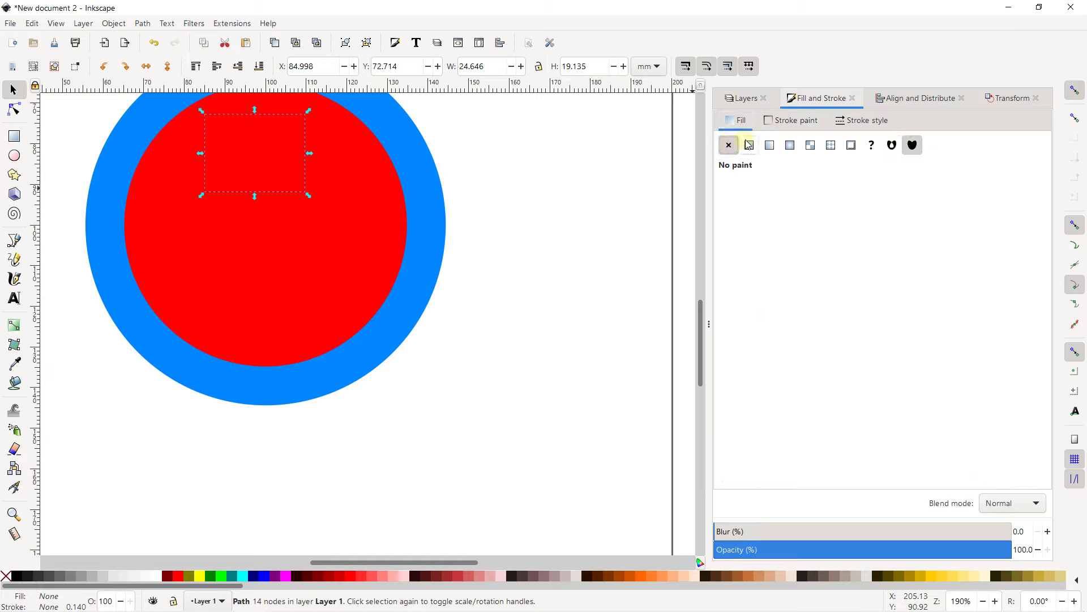
{"action": "left_click", "coordinate": [749, 145]}
{"action": "mouse_move", "coordinate": [842, 284]}
{"action": "left_mouse_down"}
{"action": "mouse_move", "coordinate": [850, 340]}
{"action": "mouse_move", "coordinate": [808, 433]}
{"action": "left_mouse_up"}
- Move the white zigzag up to sit near the top of the red disc
{"action": "mouse_move", "coordinate": [237, 136]}
{"action": "left_mouse_down"}
{"action": "mouse_move", "coordinate": [243, 124]}
{"action": "mouse_move", "coordinate": [252, 152]}
{"action": "left_mouse_up"}
{"action": "scroll", "coordinate": [247, 157], "scroll_direction": "down", "scroll_amount": 1, "text": "ctrl"}
{"action": "left_click", "coordinate": [116, 155]}
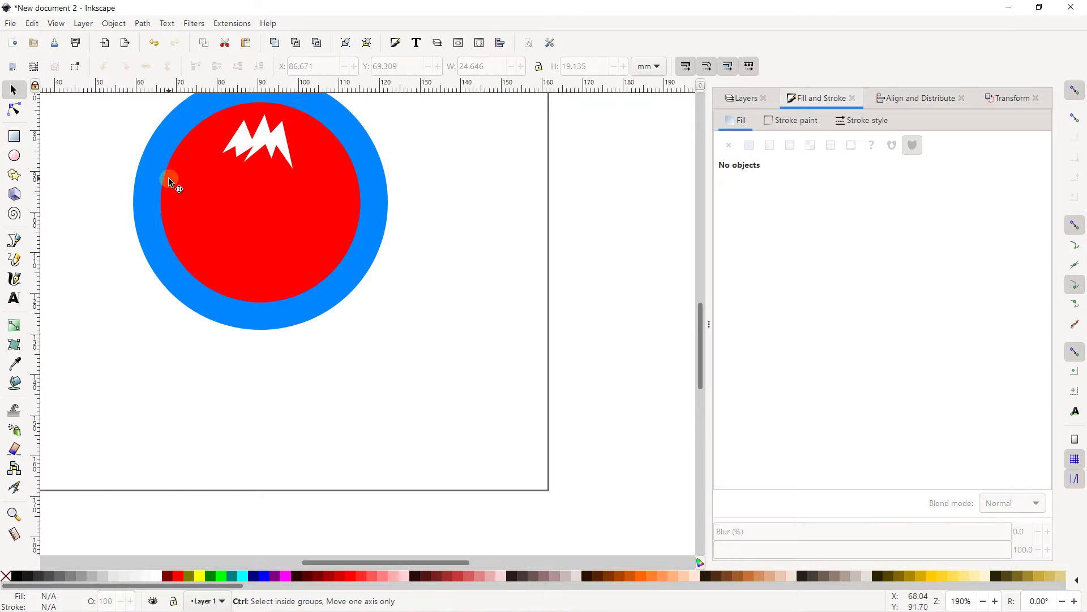
{"action": "scroll", "coordinate": [168, 178], "scroll_direction": "up", "scroll_amount": 1, "text": "ctrl"}
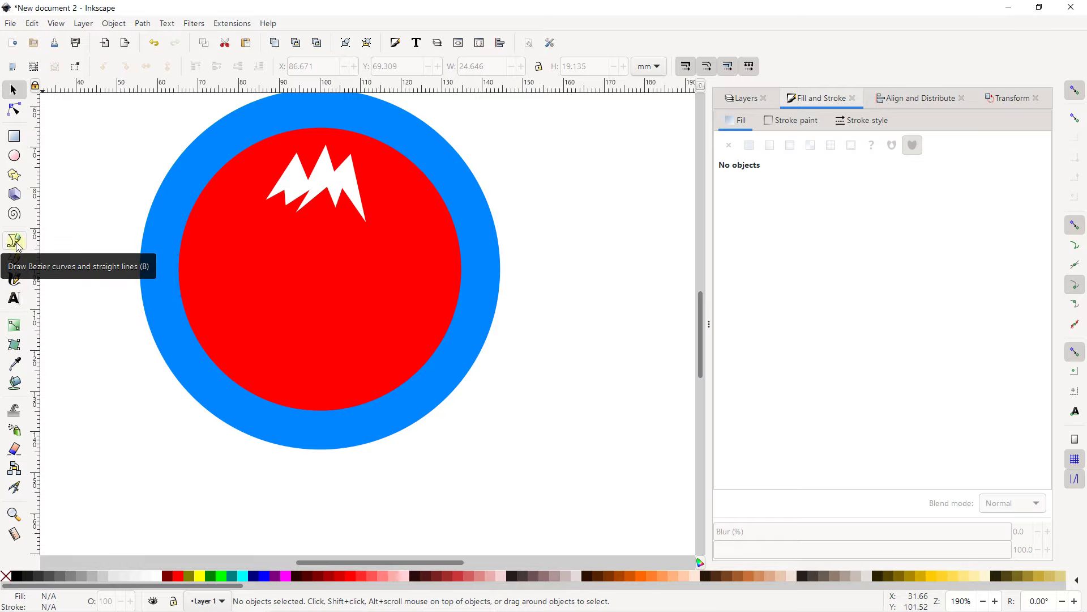
- Type the capitalised text LOGO on the middle of the red disc
{"action": "left_click", "coordinate": [14, 299]}
{"action": "left_click", "coordinate": [232, 258]}
{"action": "key", "text": "Caps_Lock"}
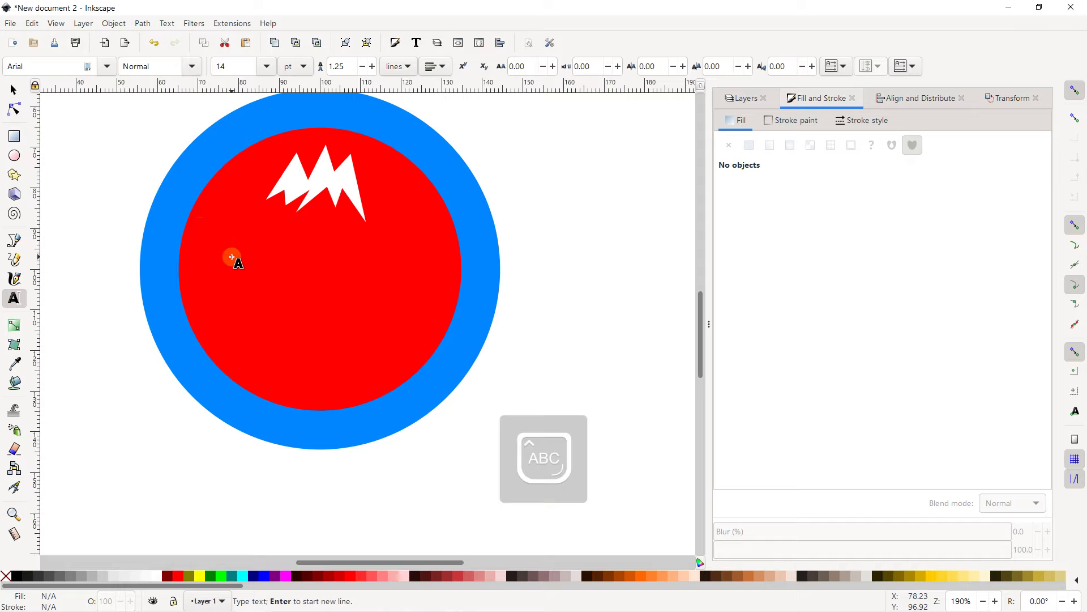
{"action": "type", "text": "LOGO"}
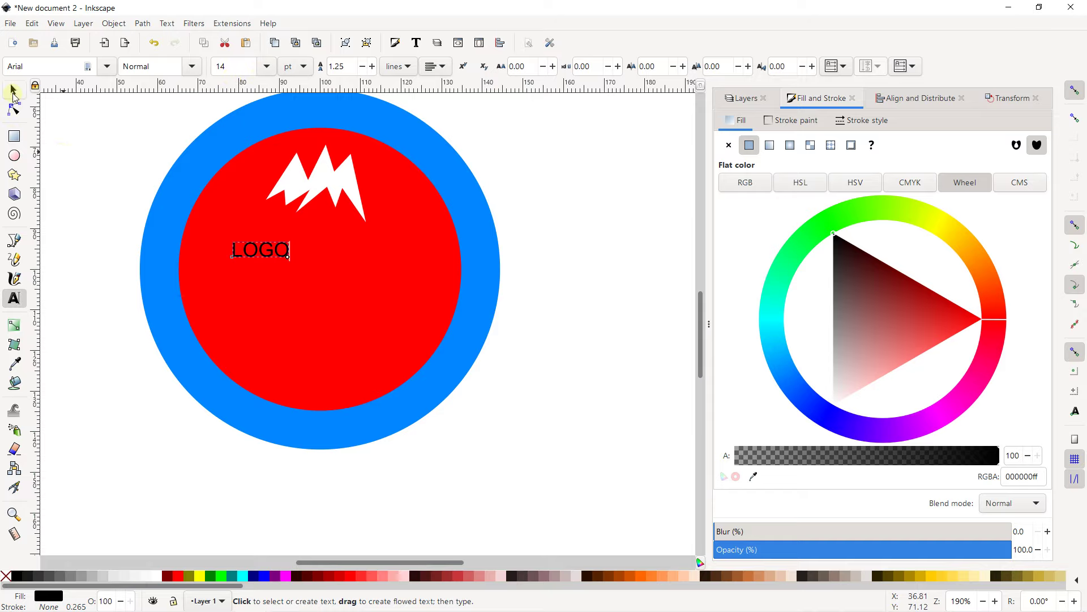
- Enlarge the LOGO text to about 49 mm wide and nudge it into place
{"action": "left_click", "coordinate": [13, 94]}
{"action": "mouse_move", "coordinate": [290, 259]}
{"action": "left_mouse_down"}
{"action": "mouse_move", "coordinate": [413, 311]}
{"action": "mouse_move", "coordinate": [445, 303]}
{"action": "mouse_move", "coordinate": [372, 276]}
{"action": "mouse_move", "coordinate": [473, 303]}
{"action": "left_mouse_up"}
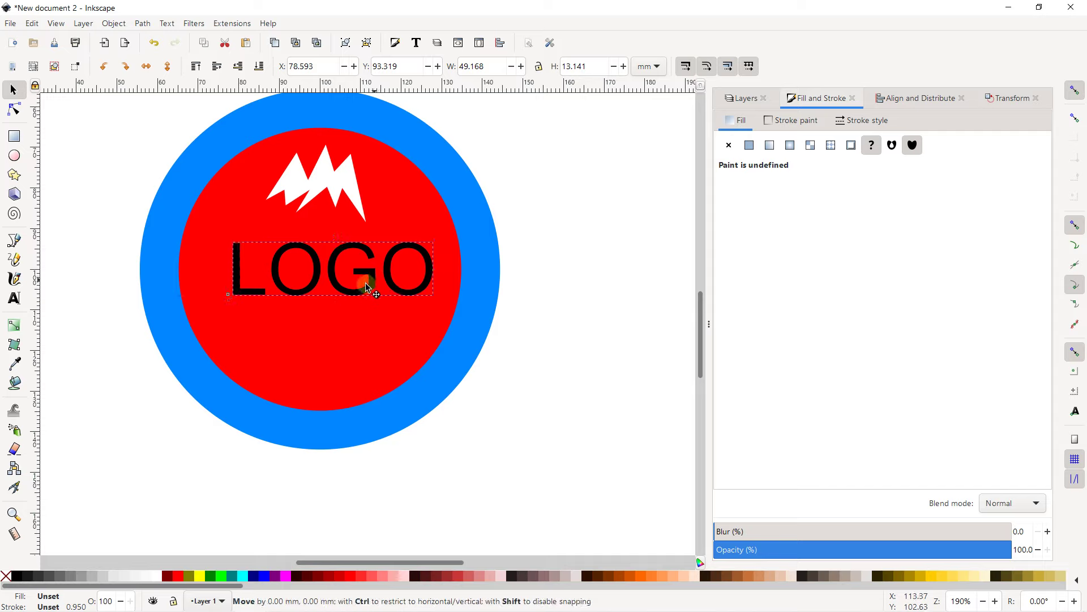
{"action": "left_click_drag", "start_coordinate": [367, 288], "coordinate": [356, 302]}
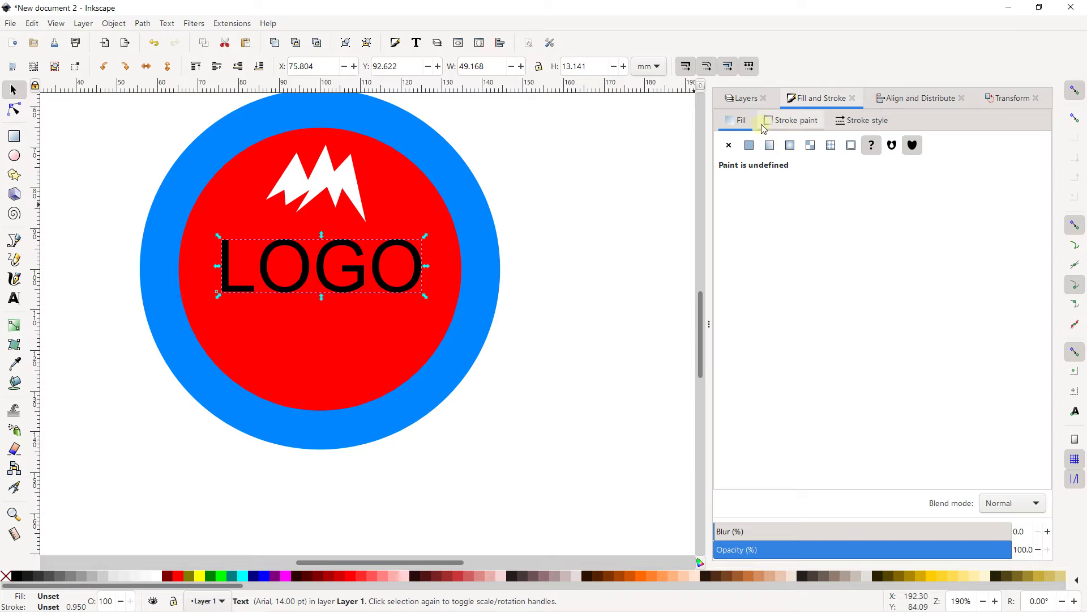
- Give the LOGO text a flat white fill and reposition it slightly
{"action": "left_click", "coordinate": [749, 145]}
{"action": "left_click_drag", "start_coordinate": [855, 348], "coordinate": [801, 432]}
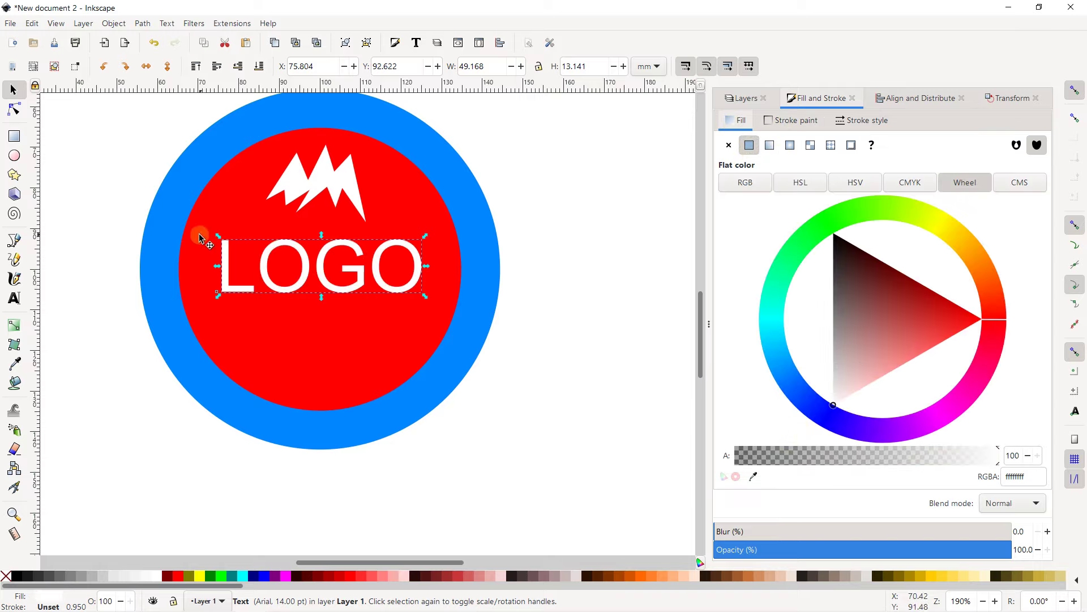
{"action": "left_click_drag", "start_coordinate": [220, 244], "coordinate": [263, 270]}
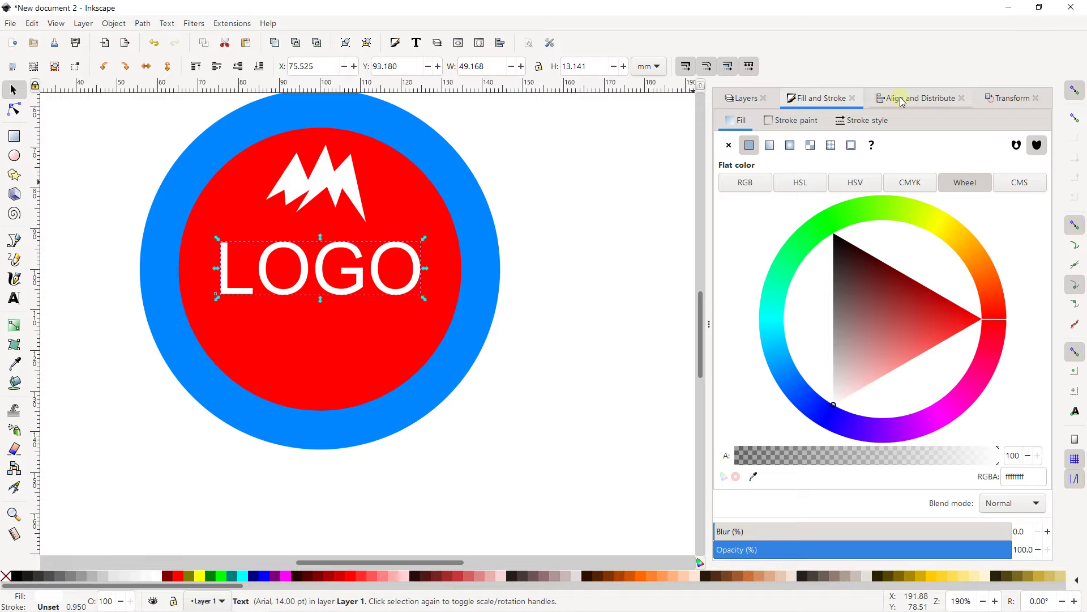
- Centre the LOGO text relative to the page using Align and Distribute
{"action": "left_click", "coordinate": [902, 101]}
{"action": "left_click", "coordinate": [965, 151]}
{"action": "left_click", "coordinate": [965, 170]}
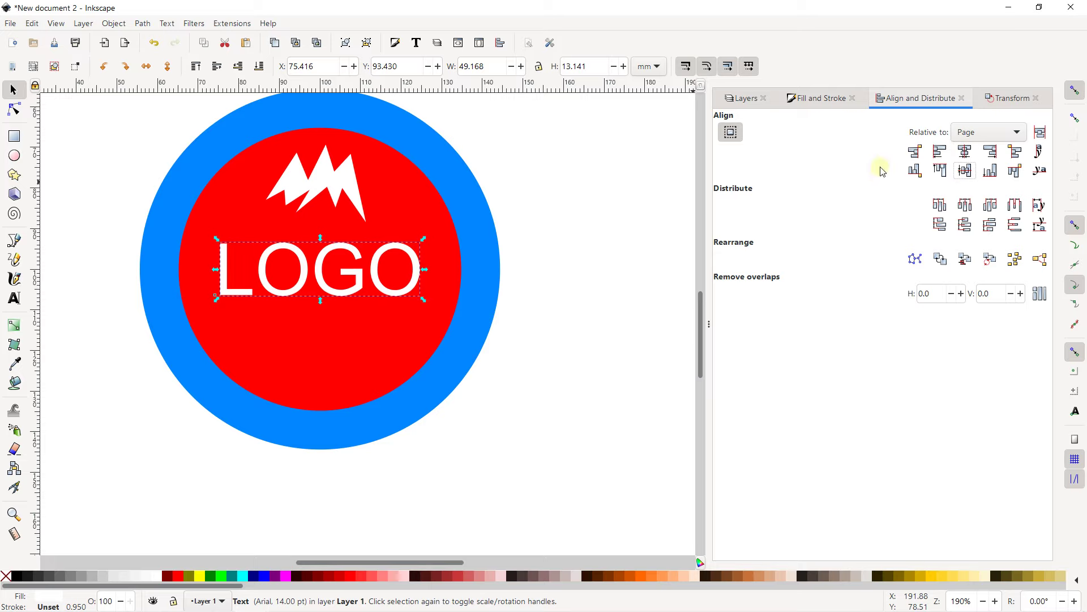
{"action": "left_click", "coordinate": [121, 158]}
{"action": "scroll", "coordinate": [121, 160], "scroll_direction": "down", "scroll_amount": 2}
{"action": "left_click_drag", "start_coordinate": [122, 161], "coordinate": [239, 219]}
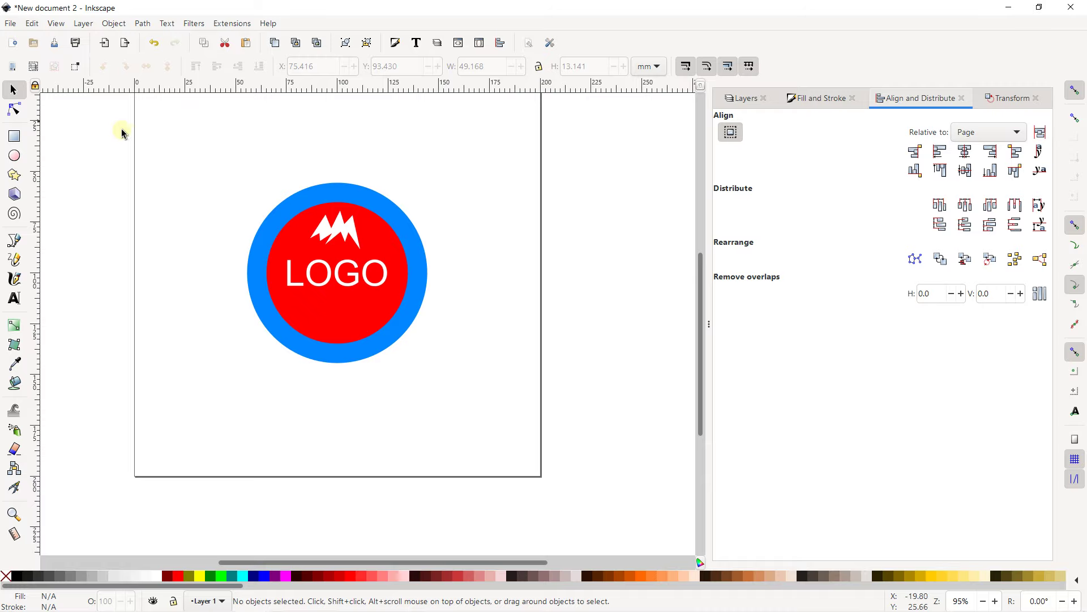
- Rubber-band select the ring, disc, zigzag and LOGO text and delete them all
{"action": "scroll", "coordinate": [387, 247], "scroll_direction": "up", "scroll_amount": 1}
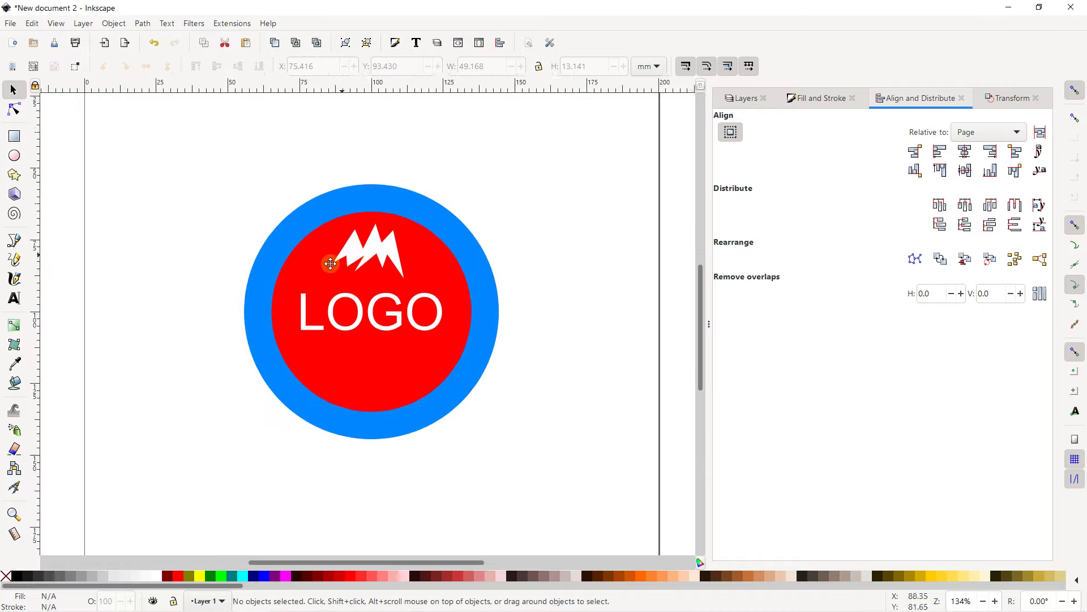
{"action": "key", "text": "minus"}
{"action": "left_click_drag", "start_coordinate": [209, 195], "coordinate": [442, 405]}
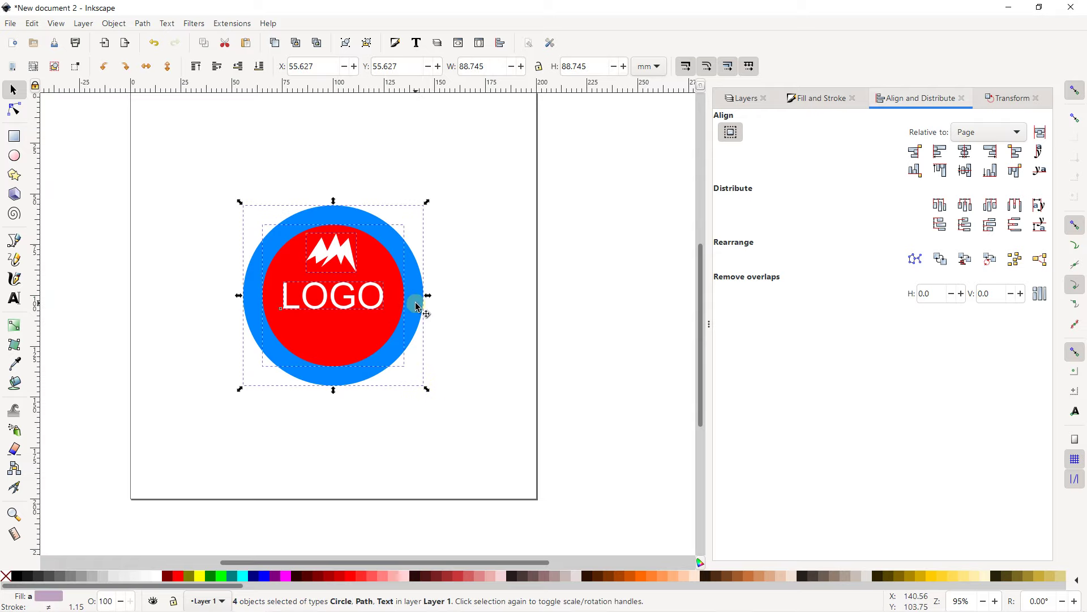
{"action": "key", "text": "Caps_Lock"}
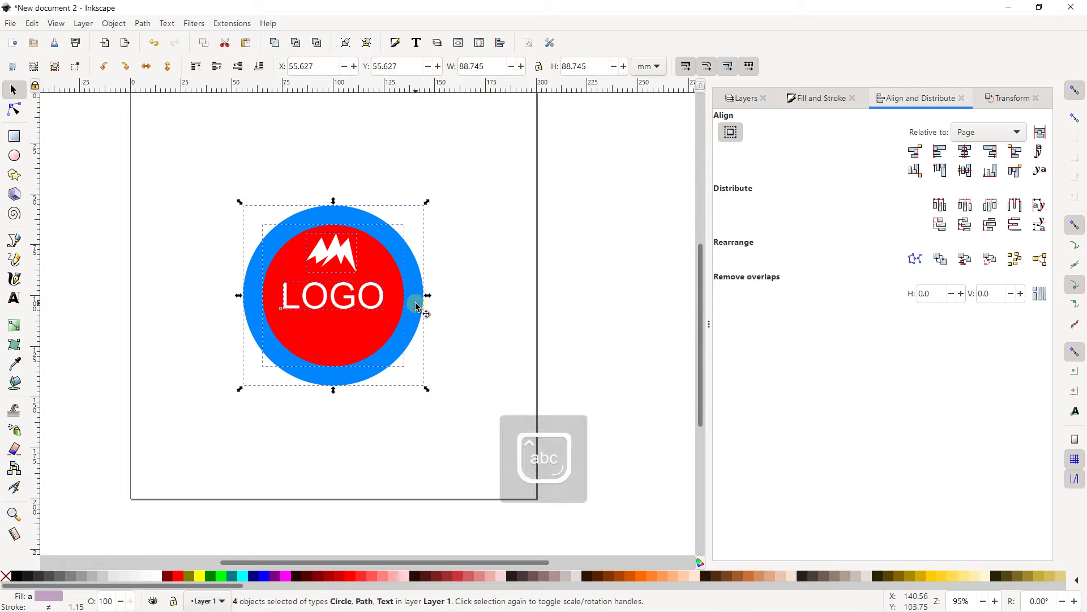
{"action": "key", "text": "Delete"}
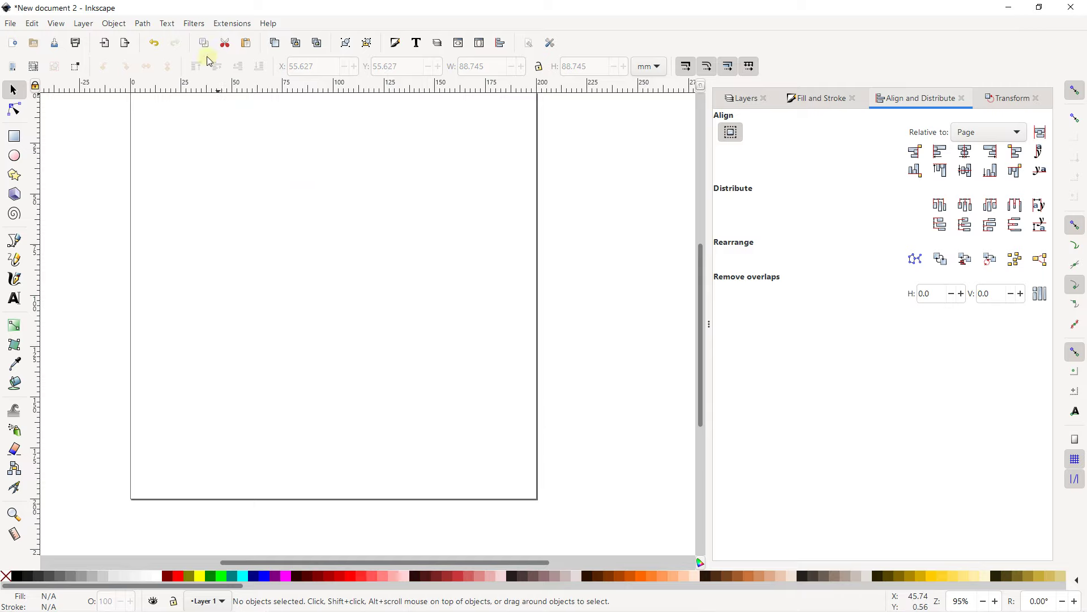
{"action": "left_click", "coordinate": [193, 24]}
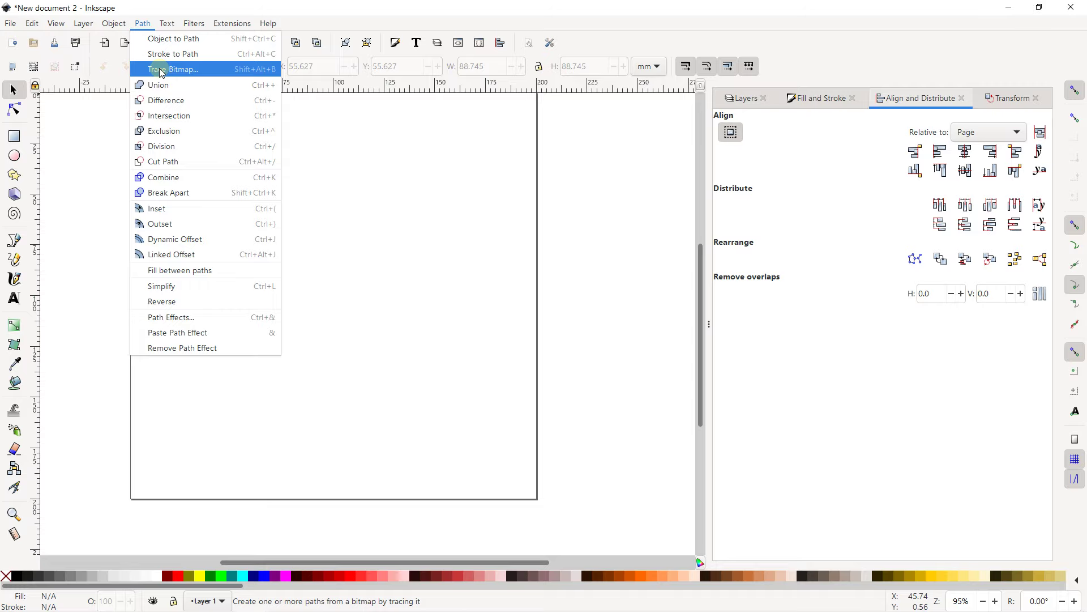
- Dismiss the Path menu and pan to recentre the empty page
{"action": "left_click", "coordinate": [85, 161]}
{"action": "mouse_move", "coordinate": [104, 170]}
{"action": "left_mouse_down"}
{"action": "mouse_move", "coordinate": [142, 213]}
{"action": "mouse_move", "coordinate": [142, 203]}
{"action": "left_mouse_up"}
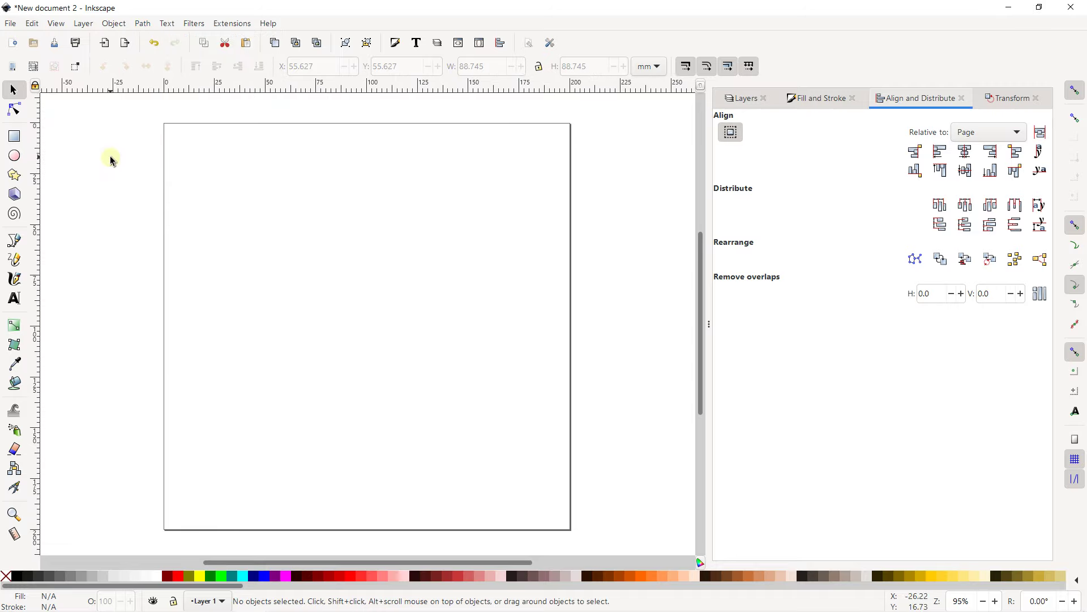